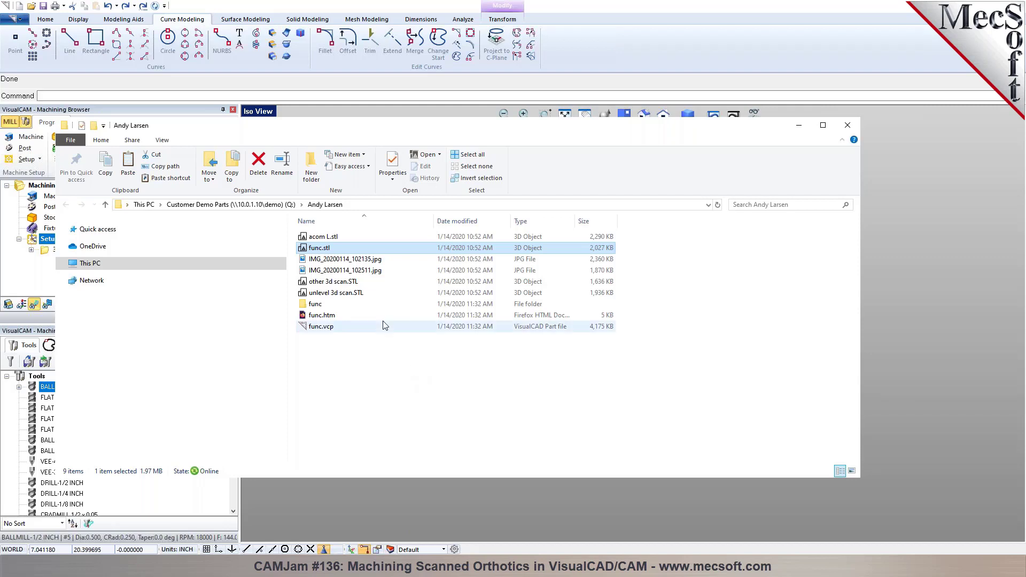
- Load the acom L.stl scan into VisualCAD, discarding changes to the previous job
left_click(372, 238)
left_click_drag(524, 239, 891, 258)
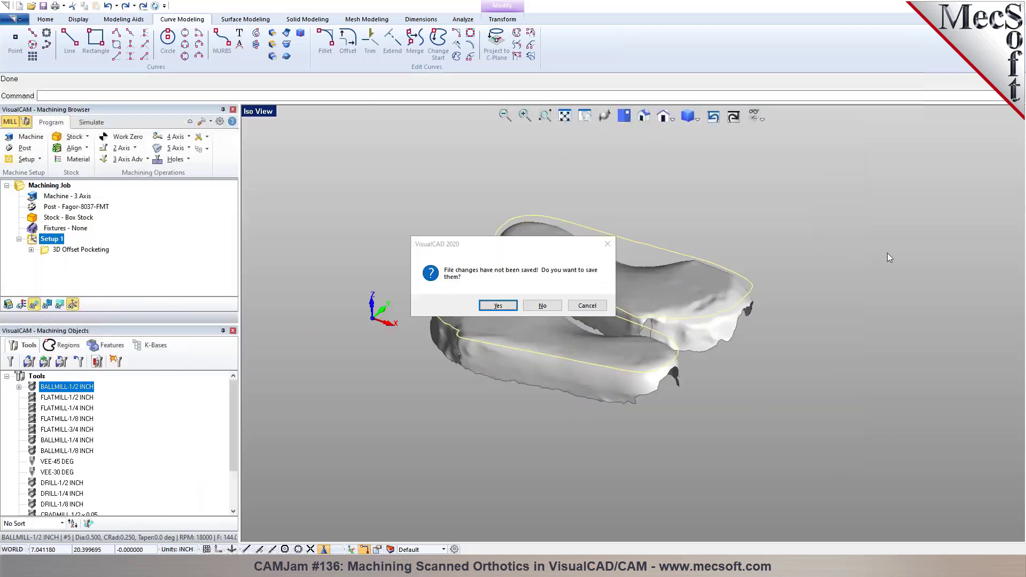
left_click(542, 305)
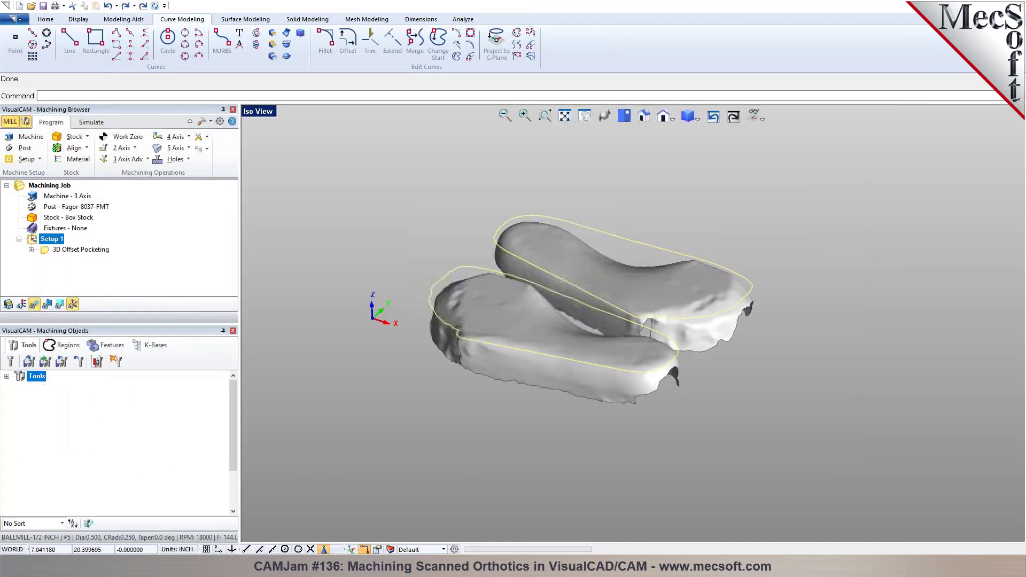
- Orbit the view around the orthotic scan to inspect the mesh from several angles
right_click_drag(614, 316, 591, 293)
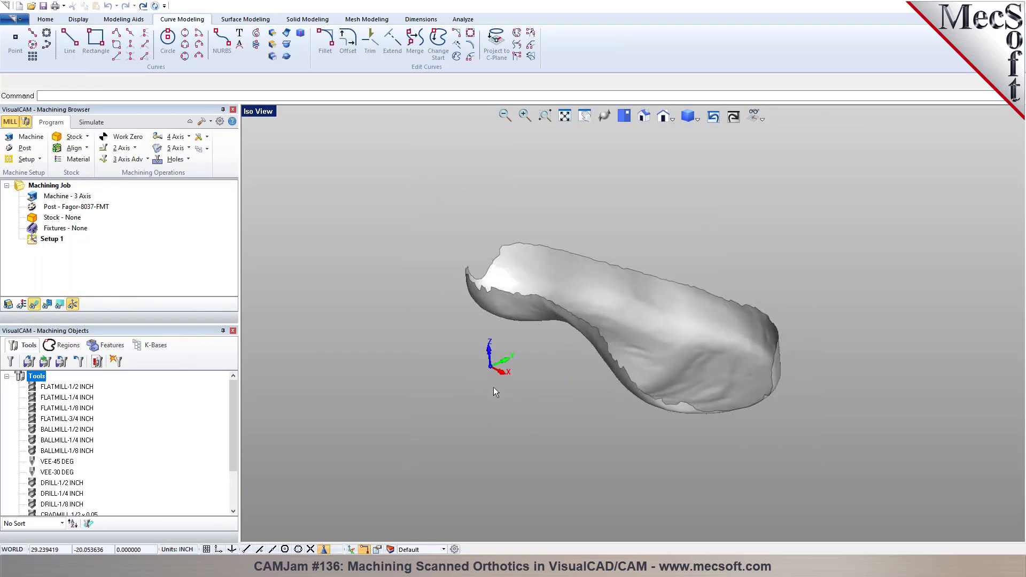
right_click_drag(494, 389, 556, 389)
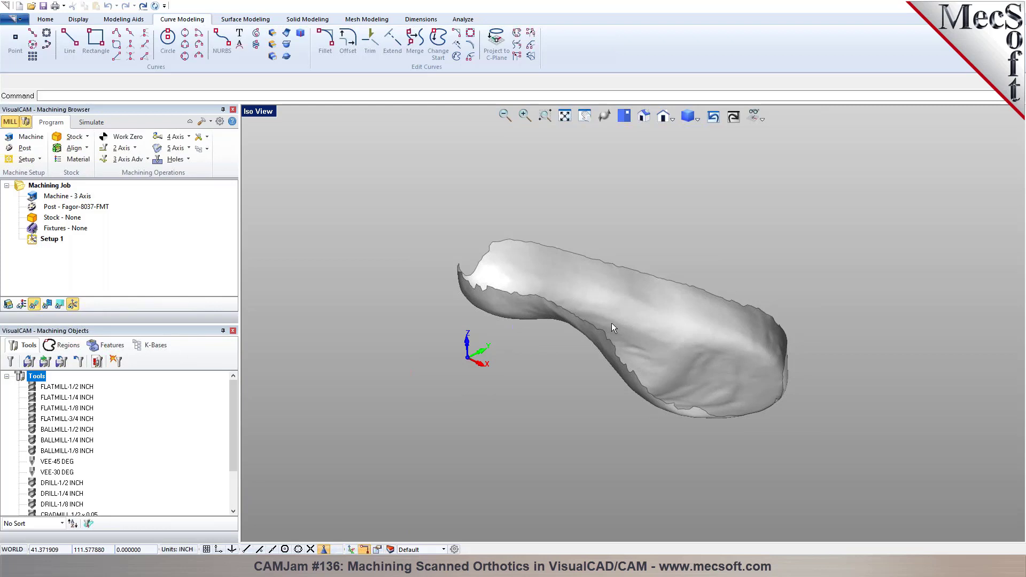
right_click_drag(554, 357, 516, 358)
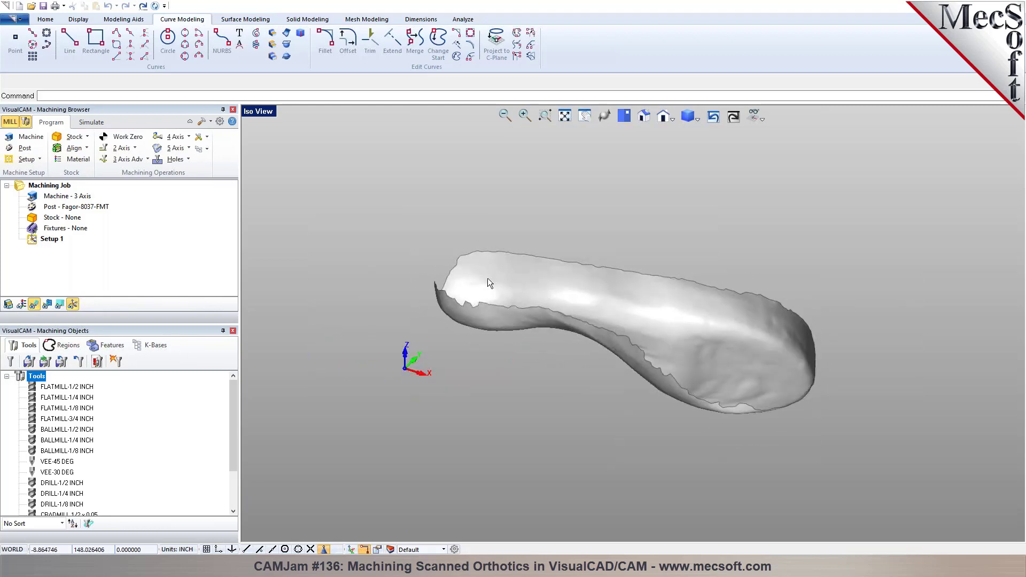
- Check the scan's dimensions and bounding box with Part Info
left_click(462, 19)
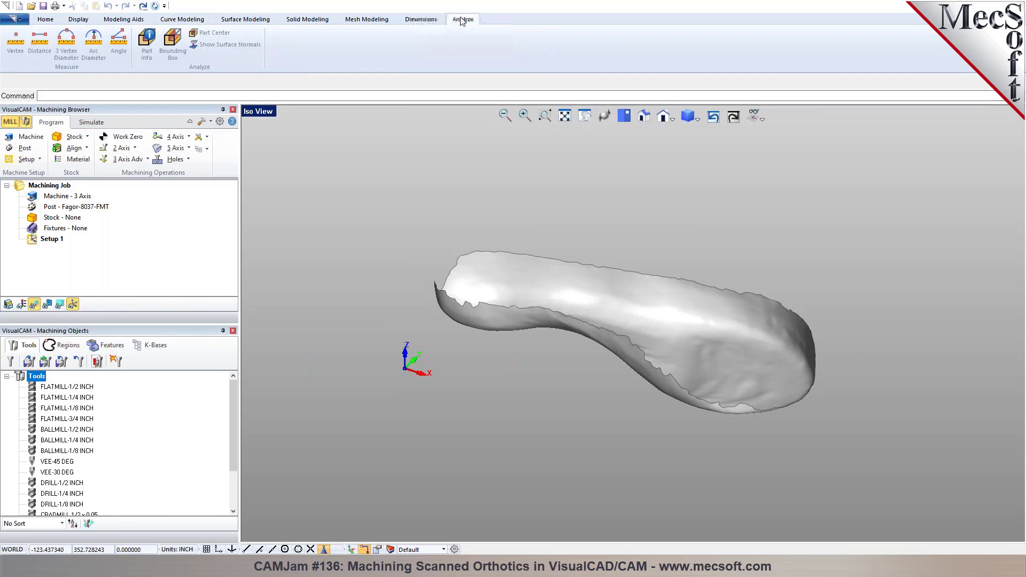
left_click(146, 43)
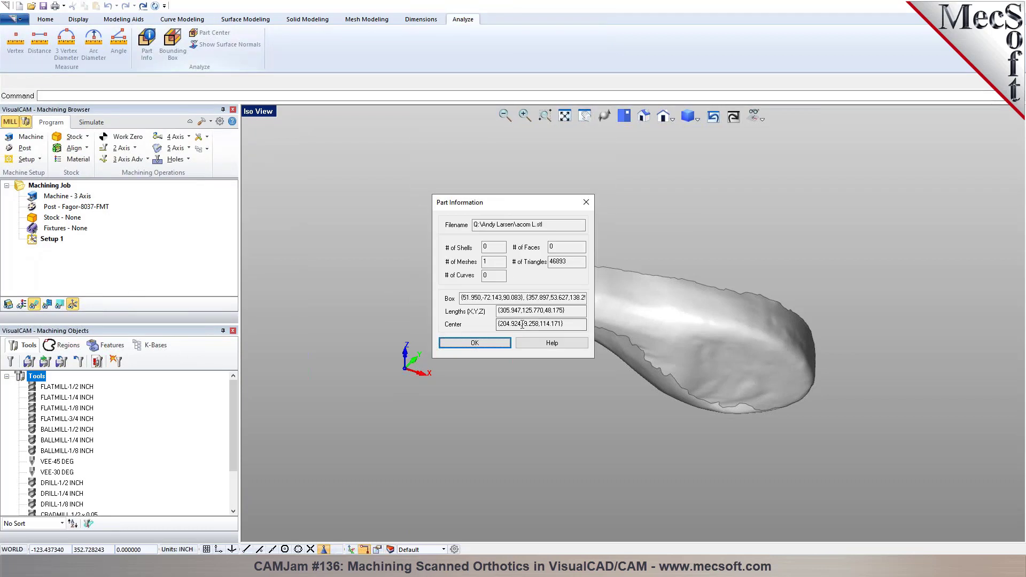
left_click(496, 347)
left_click(595, 311)
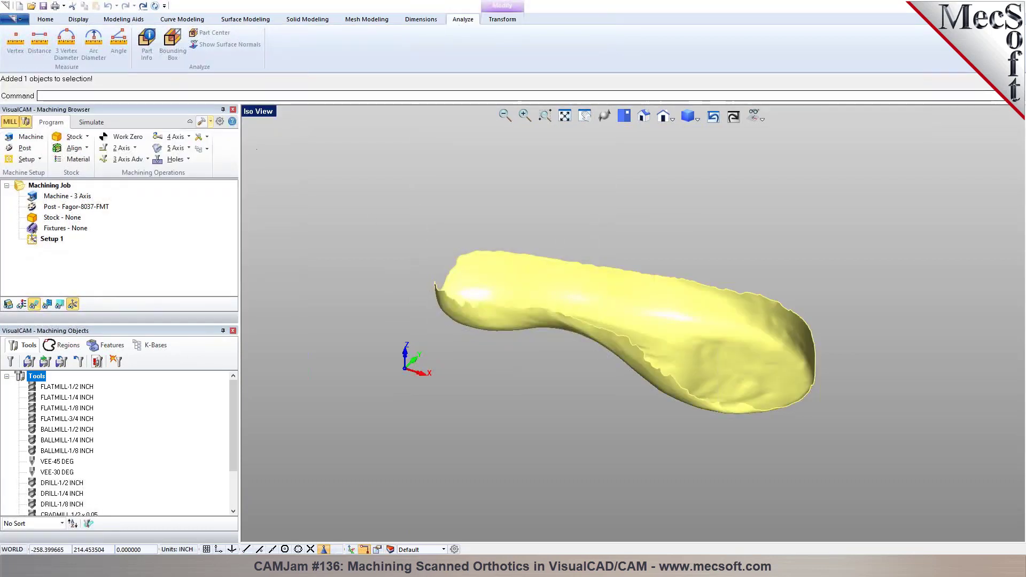
left_click(464, 177)
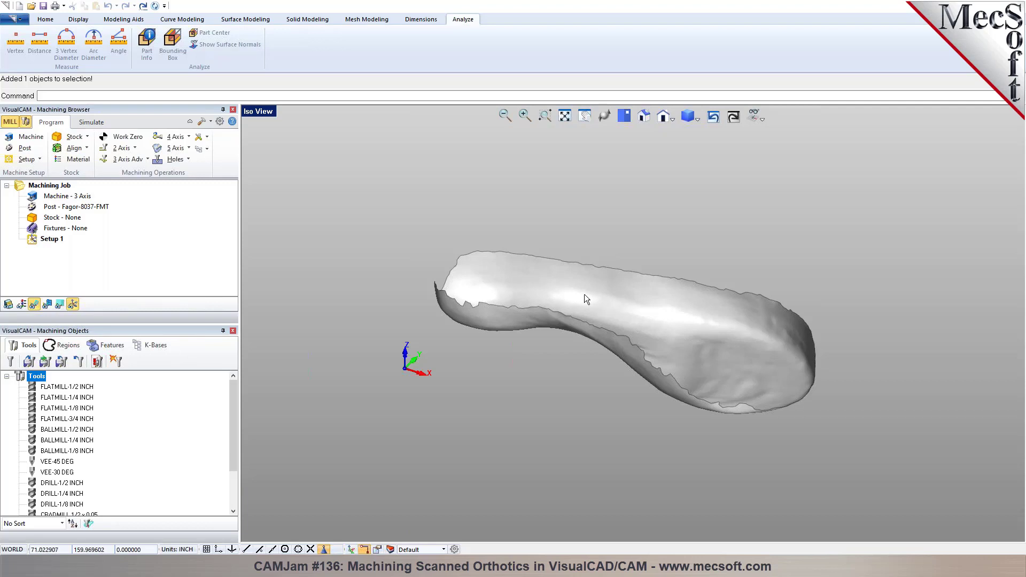
- Scale the orthotic mesh uniformly by a factor of 0.039
left_click(526, 296)
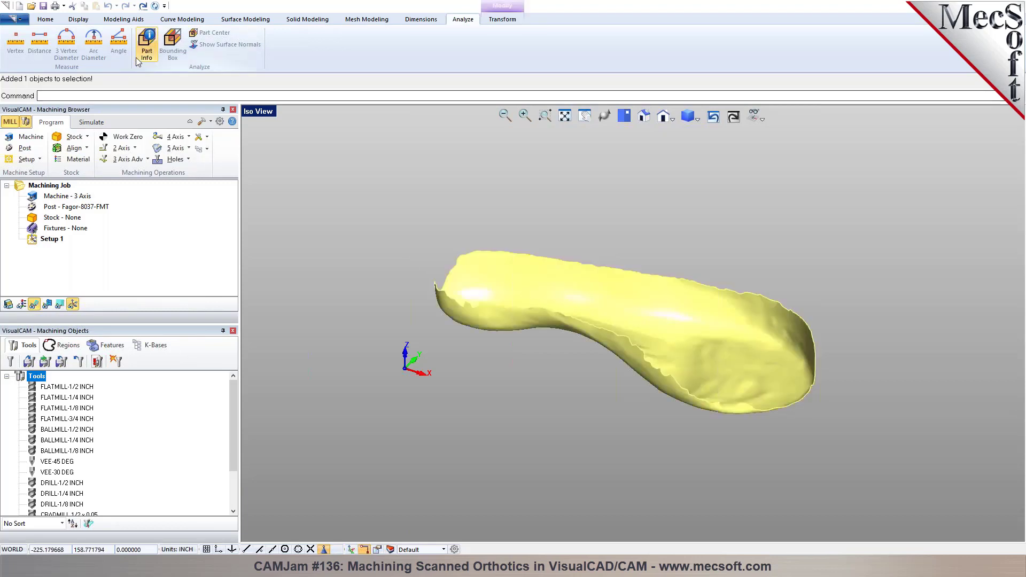
left_click(503, 19)
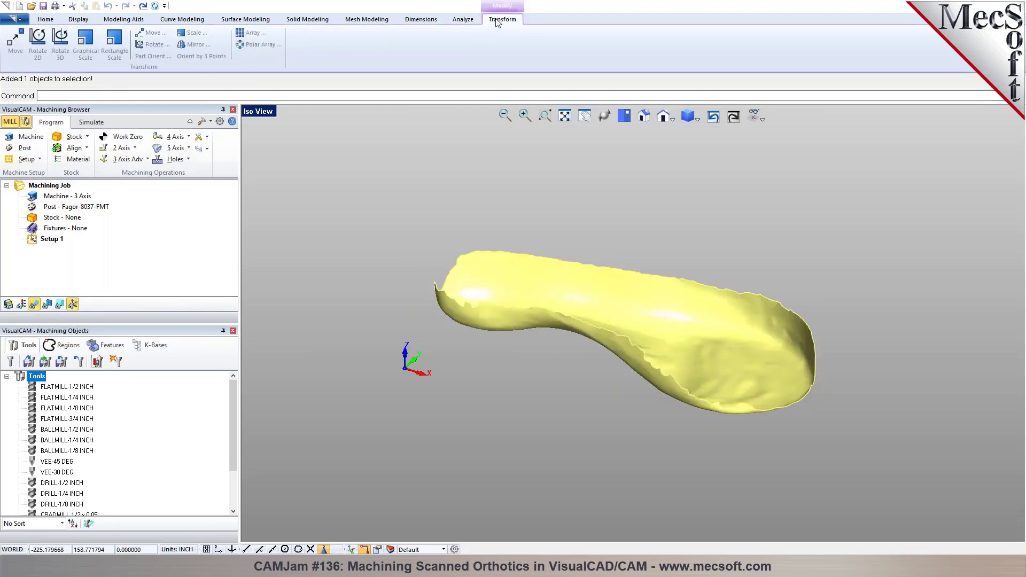
left_click(193, 33)
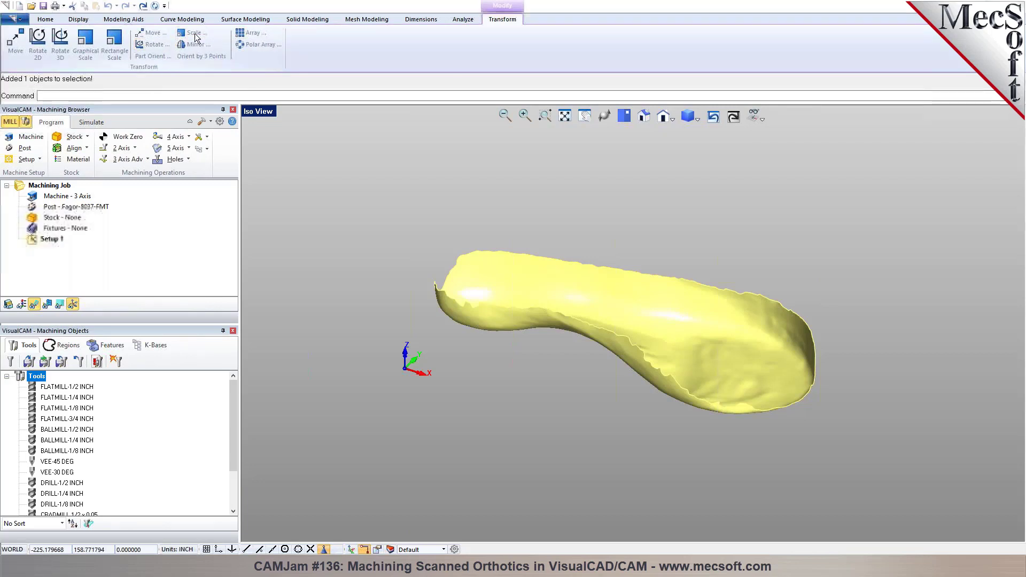
left_click(51, 157)
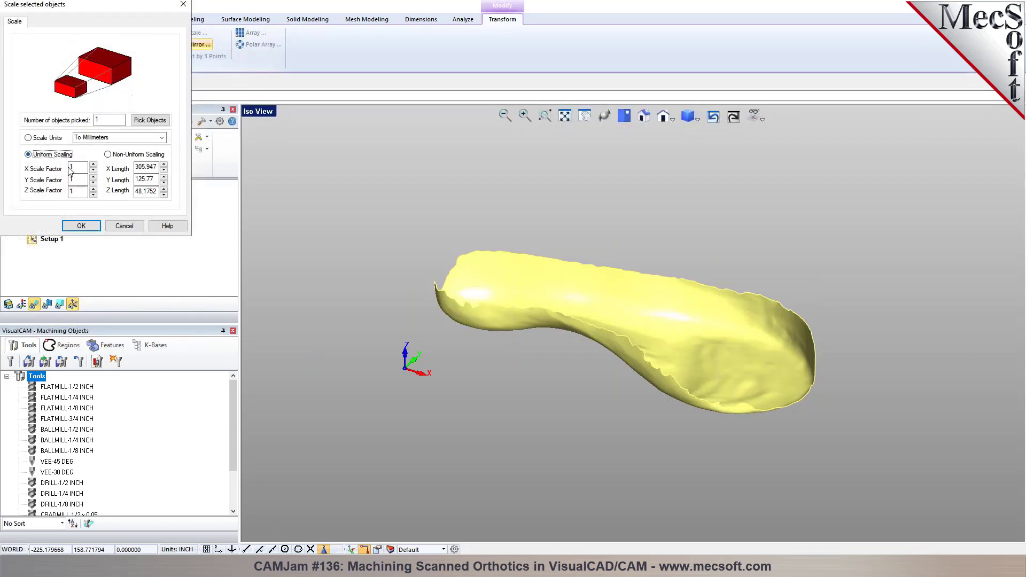
key("Tab")
type("0.039")
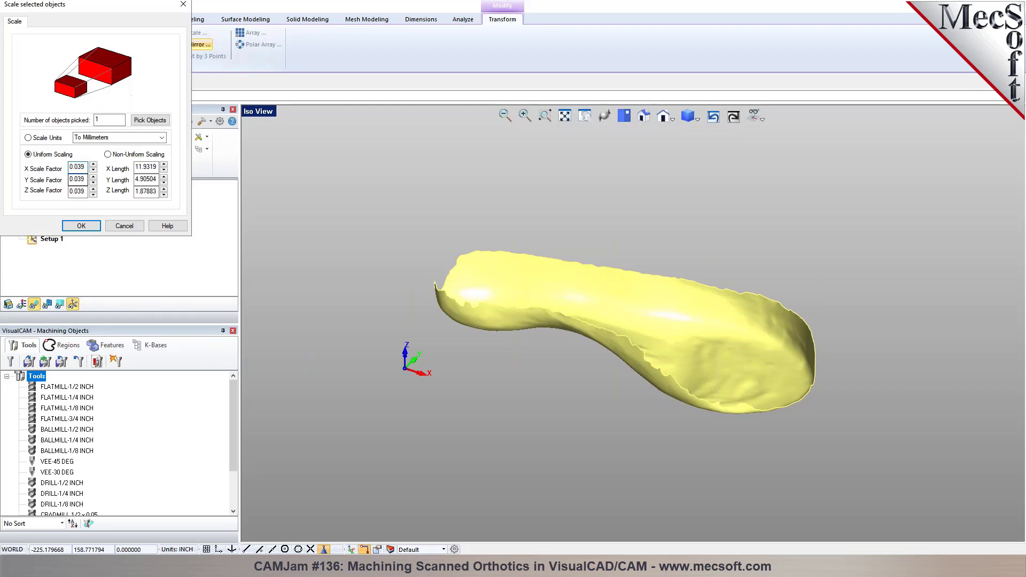
left_click(81, 226)
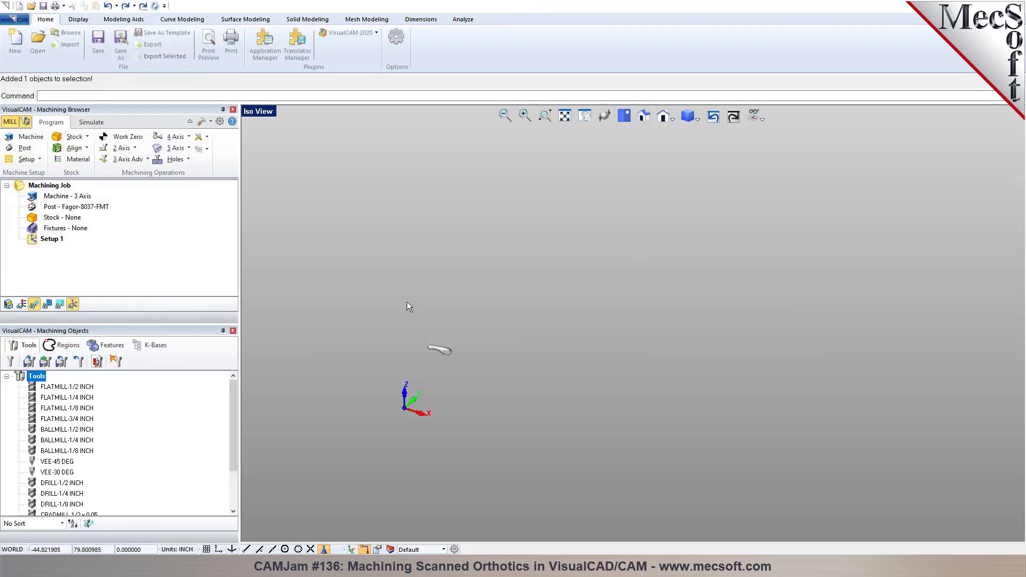
- Set the world coordinate system to the part box's south-west corner at highest Z
left_click(87, 149)
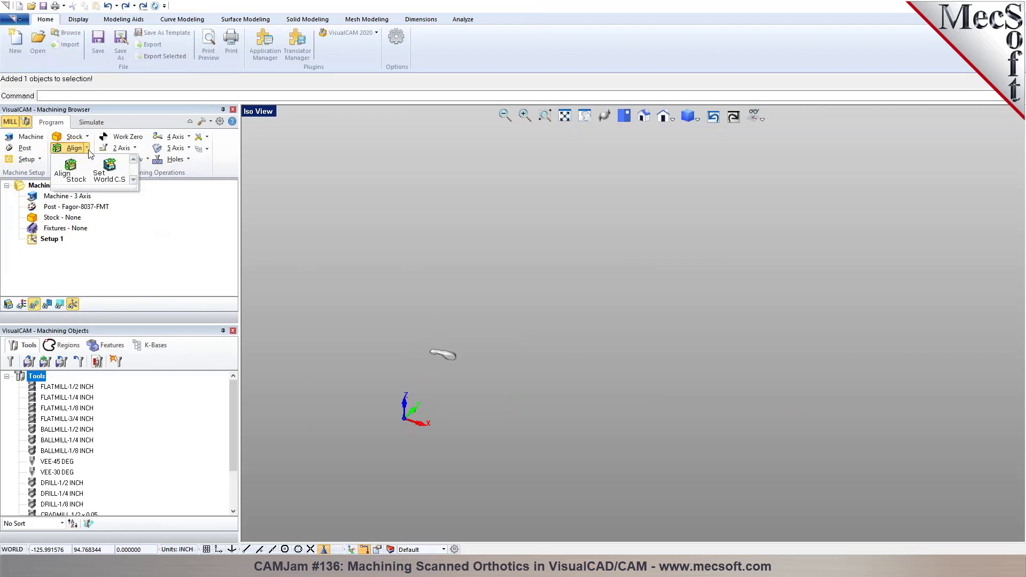
left_click(109, 167)
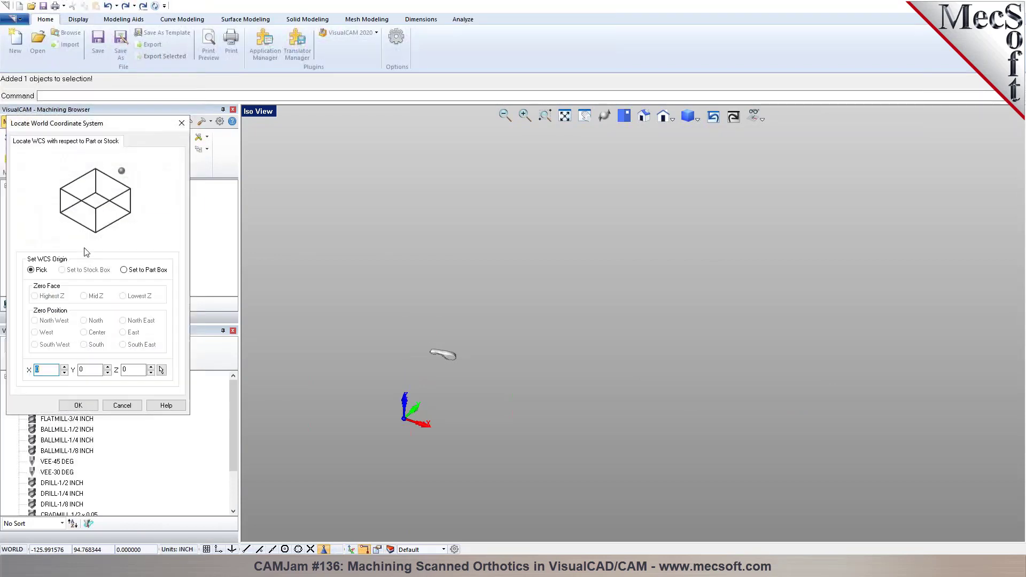
left_click(124, 269)
left_click(60, 345)
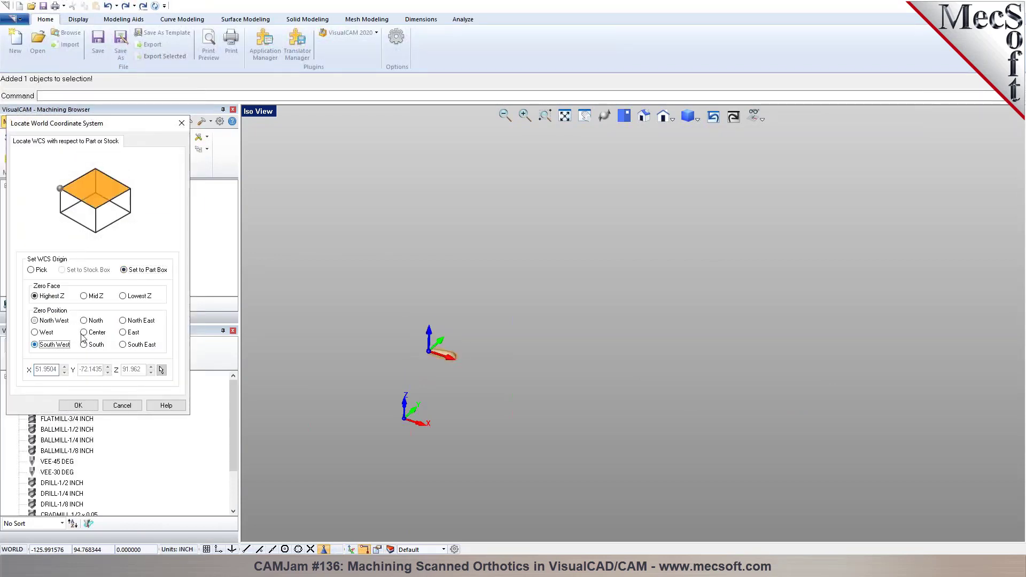
left_click(78, 405)
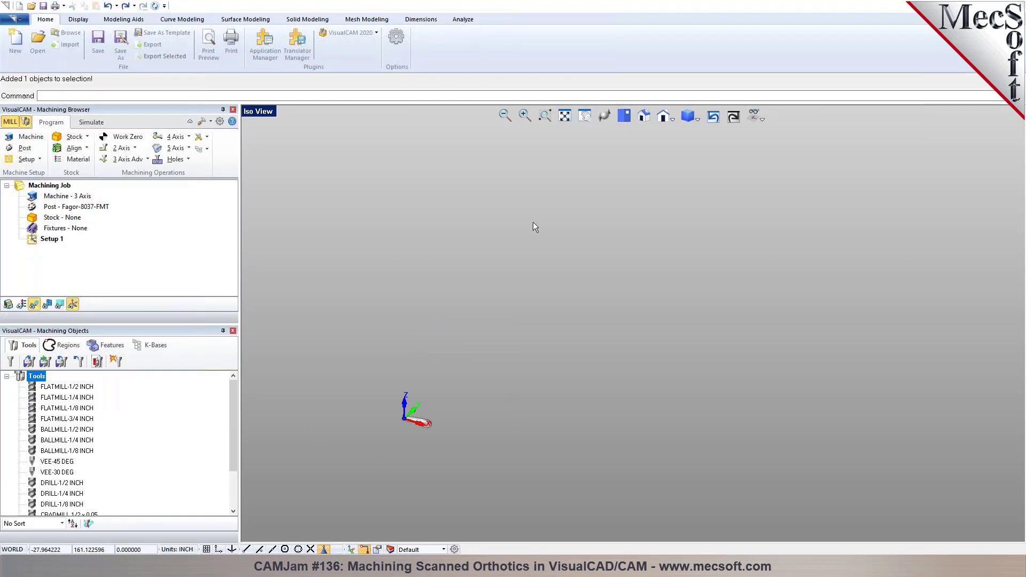
- Zoom to fit, view the orthotic from the top, and select the mesh
left_click(565, 116)
left_click(624, 116)
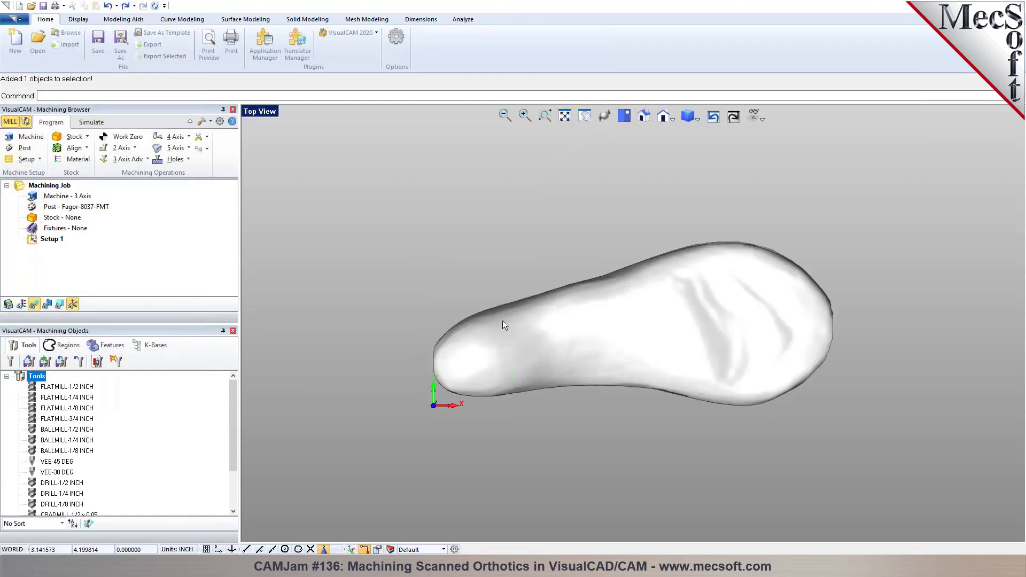
scroll(497, 331, "down", 2)
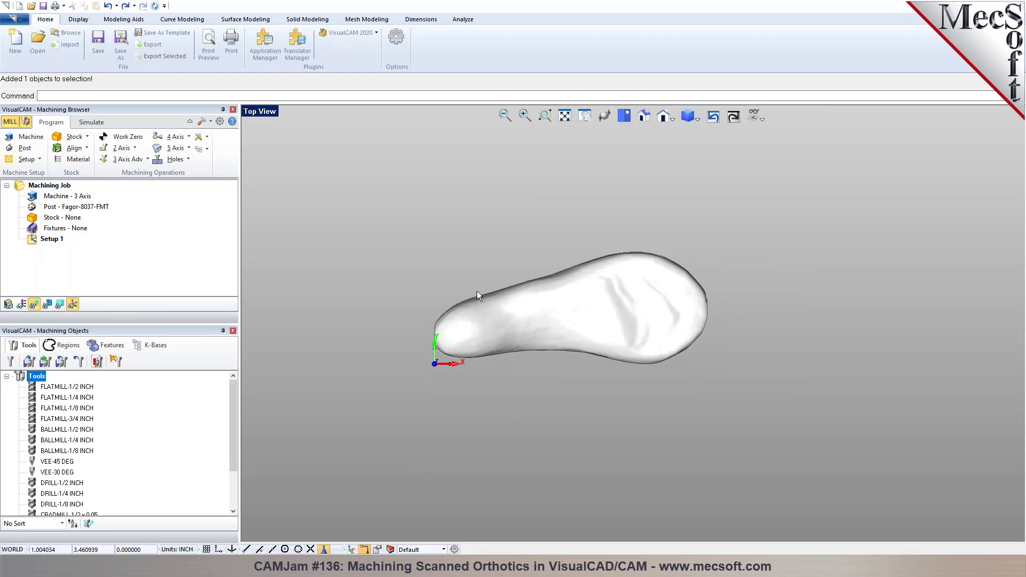
left_click(546, 316)
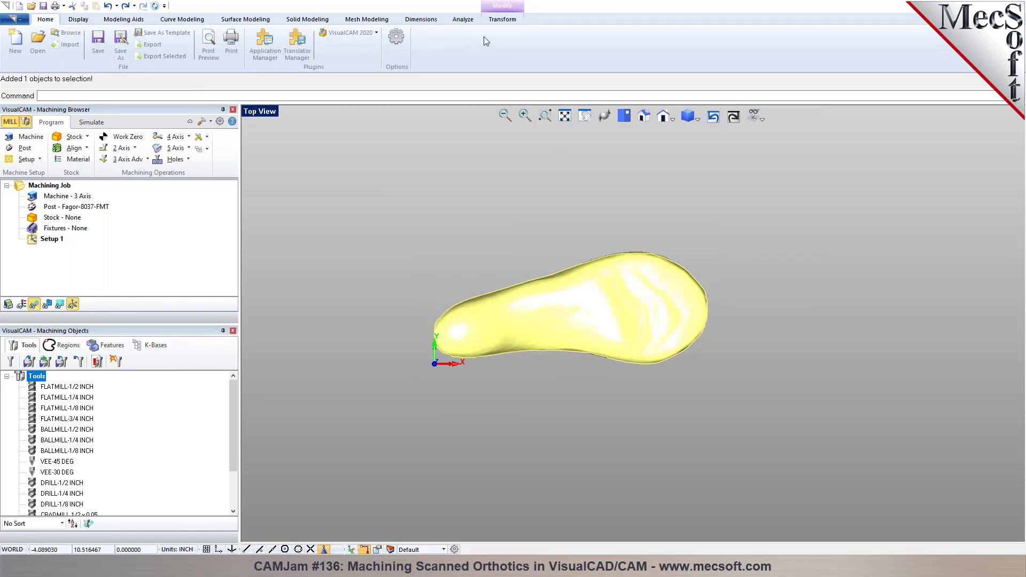
- Mirror a copy of the orthotic across the XZ plane, then clear the selection
left_click(496, 21)
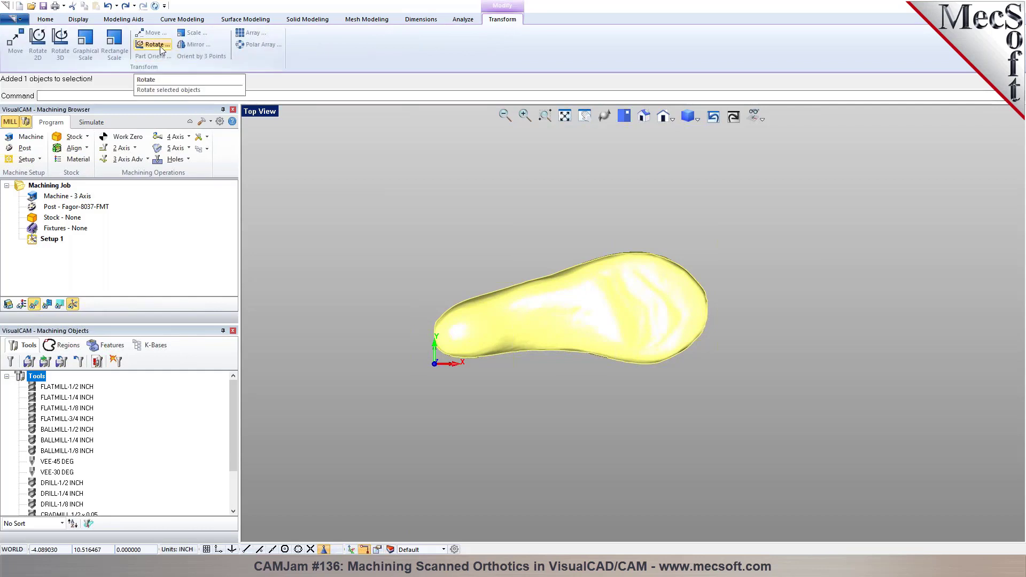
left_click(182, 48)
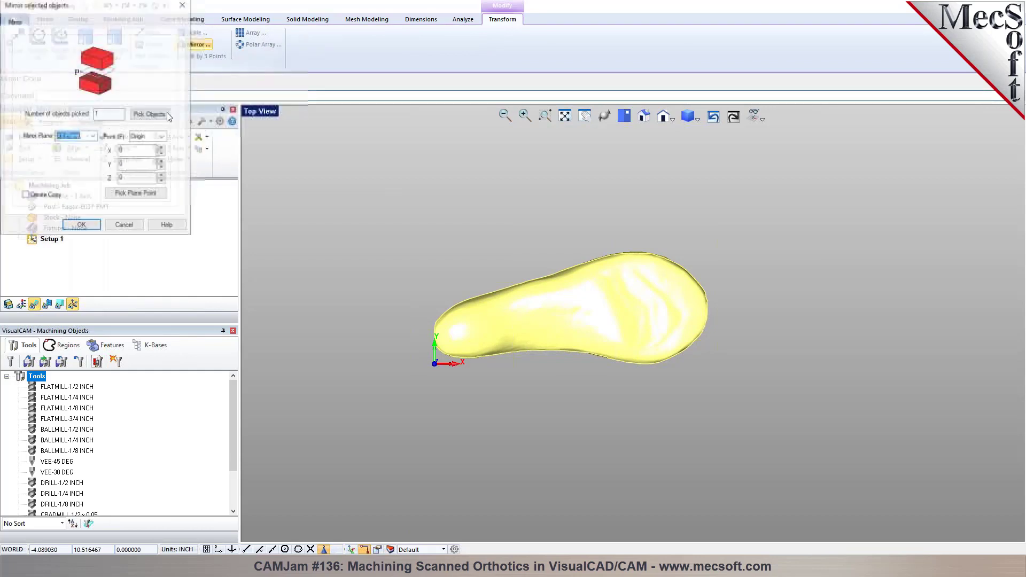
left_click(92, 136)
left_click(75, 155)
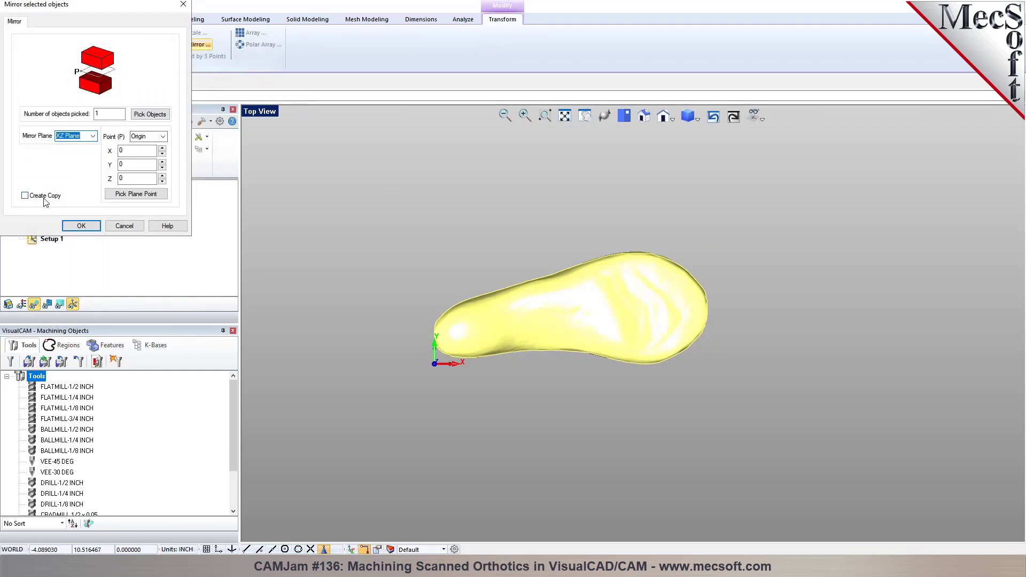
left_click(44, 196)
left_click(82, 226)
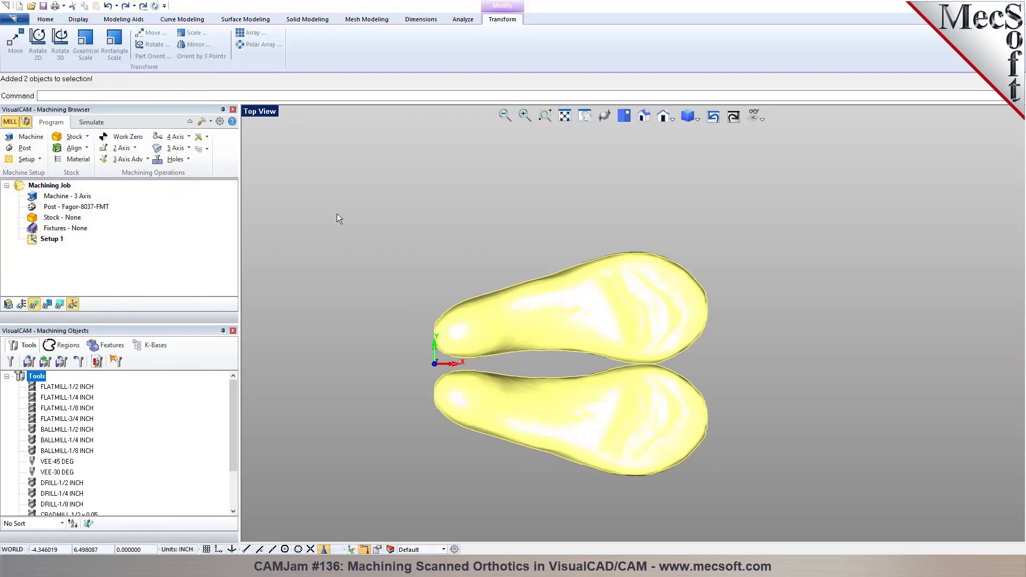
left_click(368, 201)
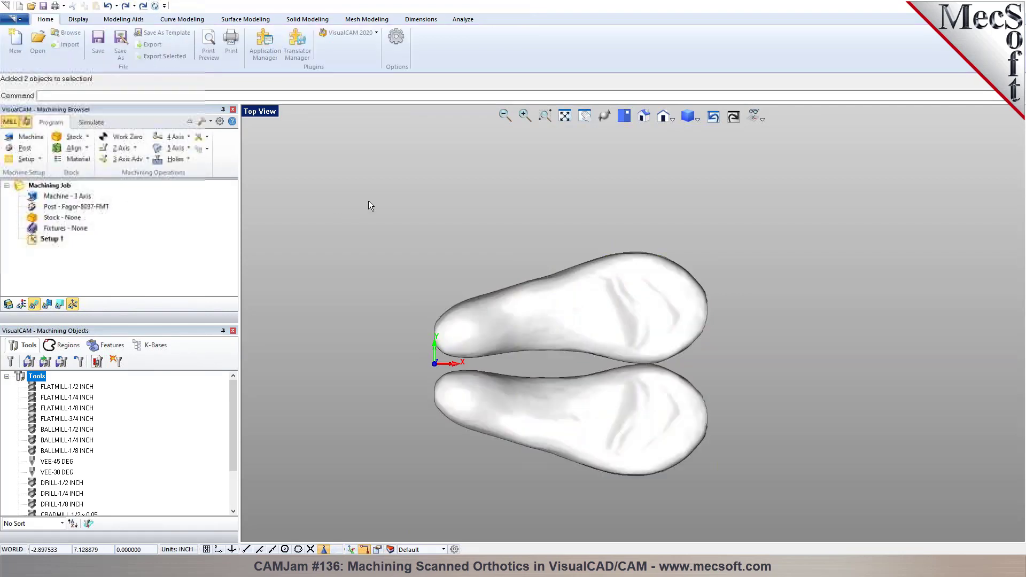
- Rotate the top orthotic by 180° with the interactive transform
left_click(577, 336)
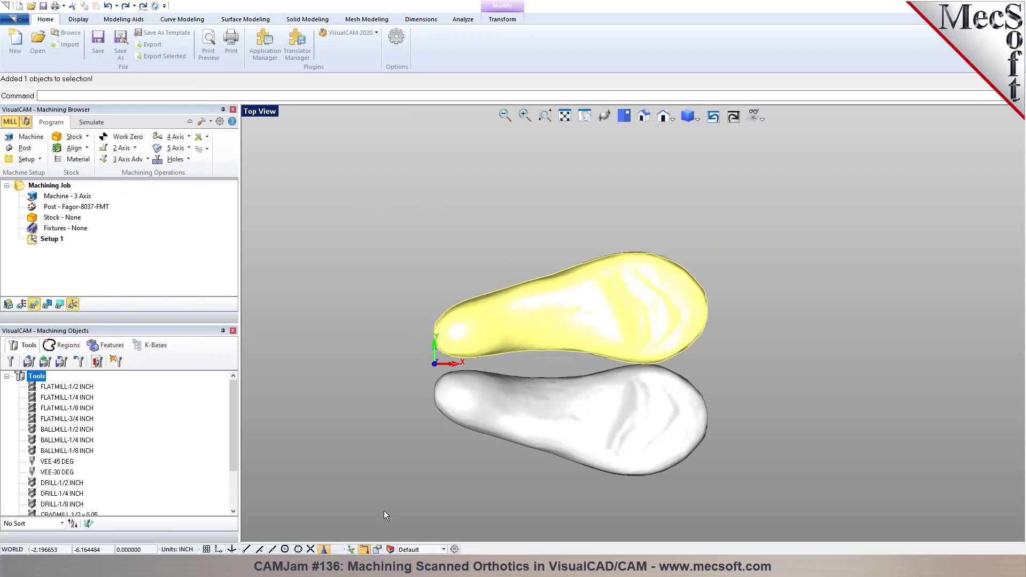
left_click(351, 549)
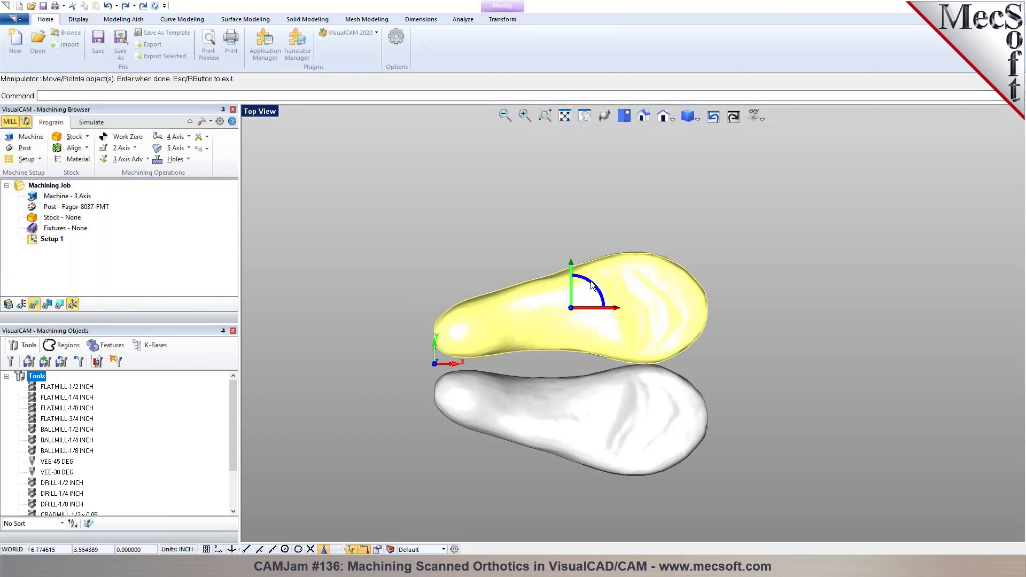
left_click(592, 287)
key("Return")
key("Return")
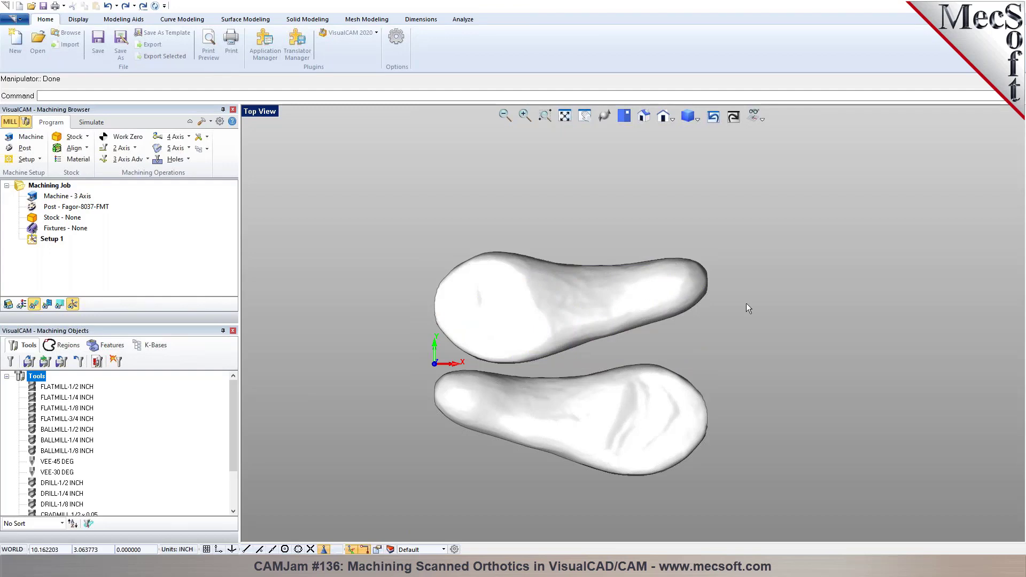
- Switch to the isometric view and orbit to inspect both orthotics from low side angles
left_click(644, 116)
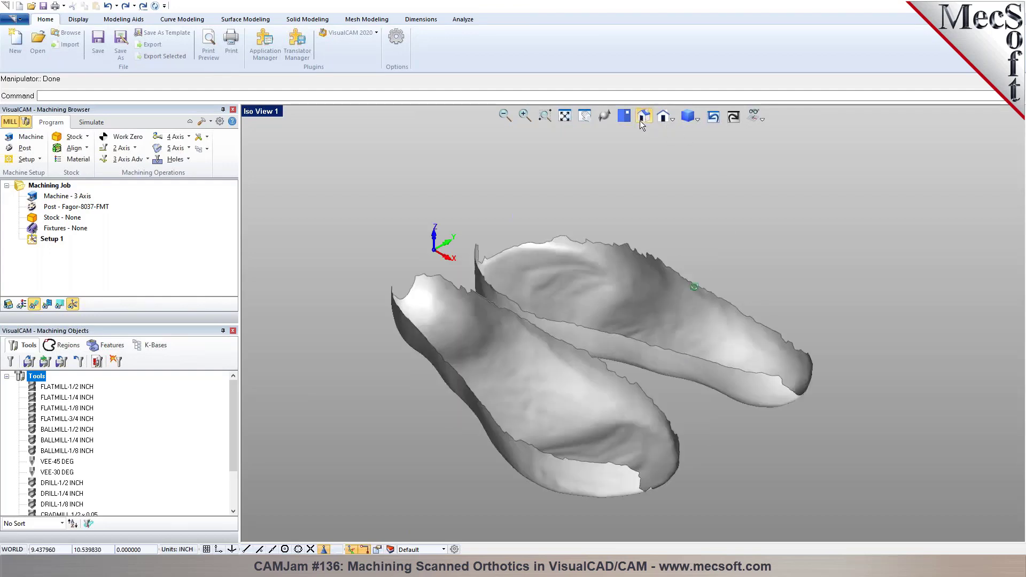
middle_click_drag(694, 287, 662, 321)
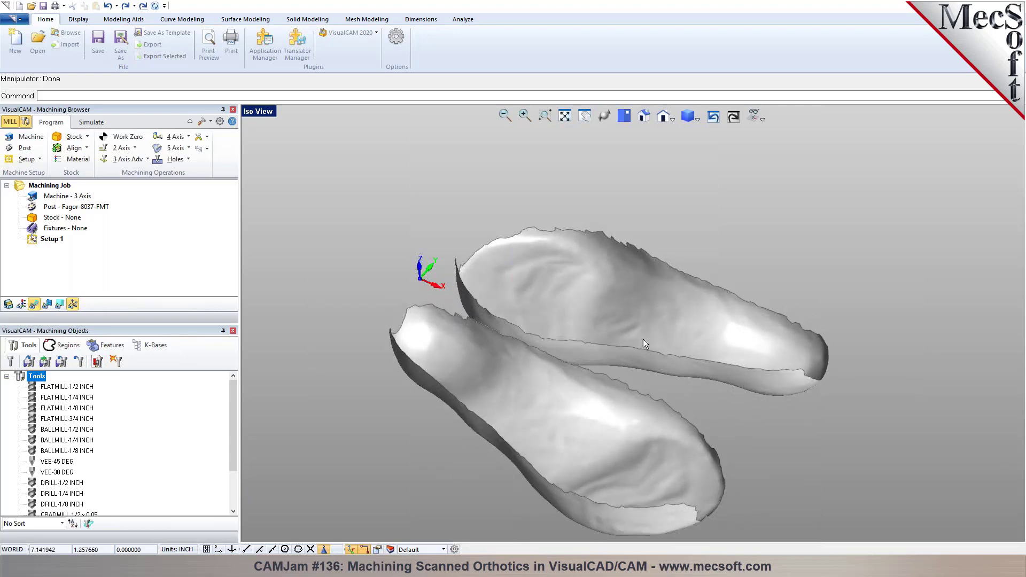
mouse_move(543, 345)
middle_mouse_down()
mouse_move(563, 332)
mouse_move(554, 335)
middle_mouse_up()
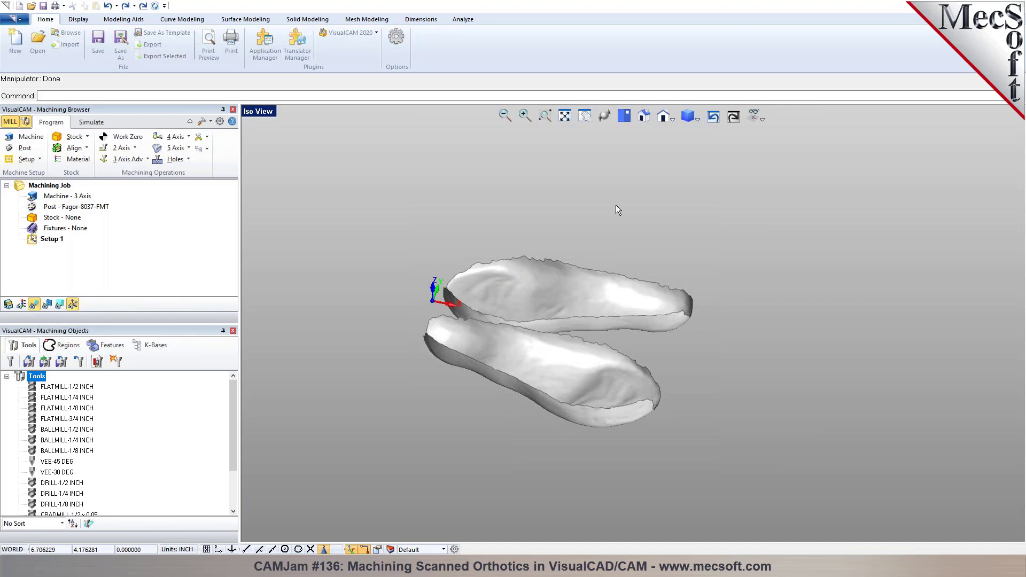
- From the top view, rotate the upper orthotic and shift it down toward the lower one
left_click(623, 115)
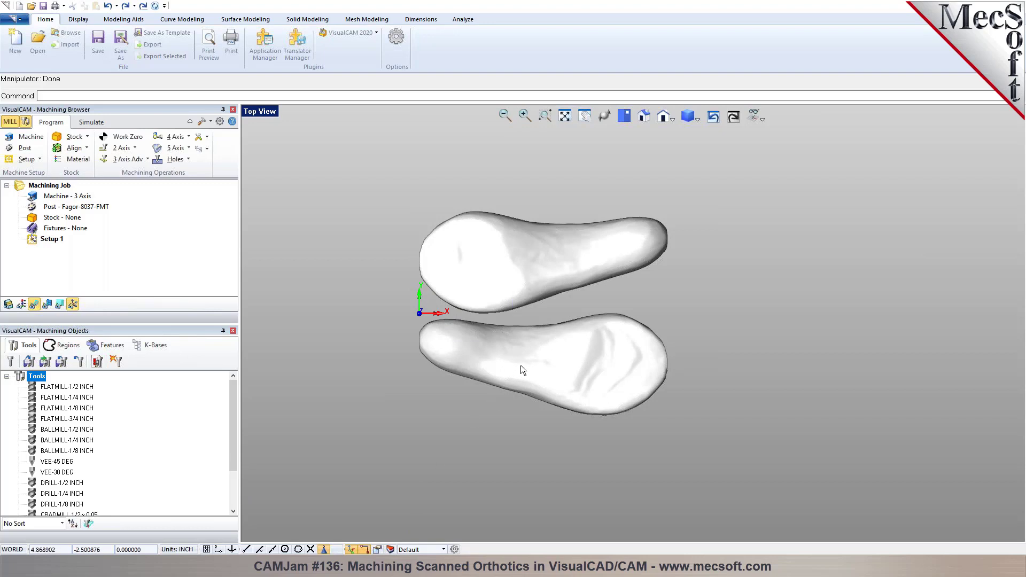
left_click(524, 294)
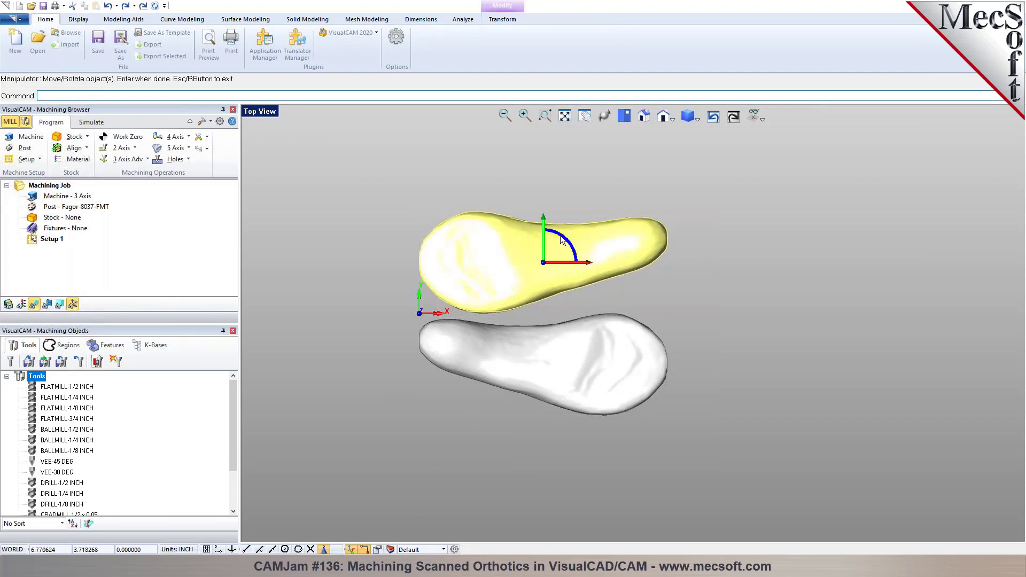
left_click_drag(561, 240, 572, 242)
key("Return")
left_click(629, 272)
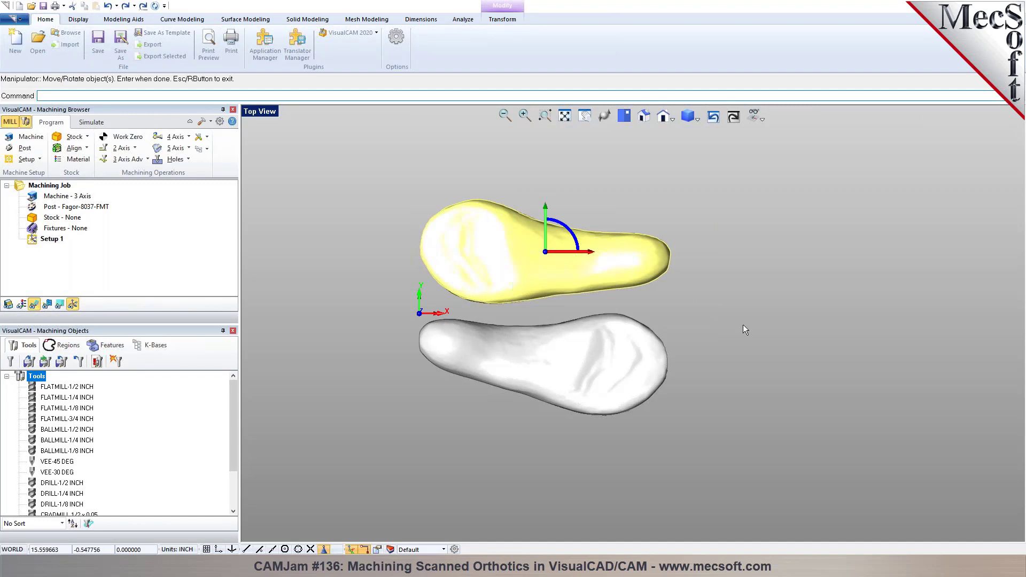
left_click_drag(546, 207, 541, 224)
key("Return")
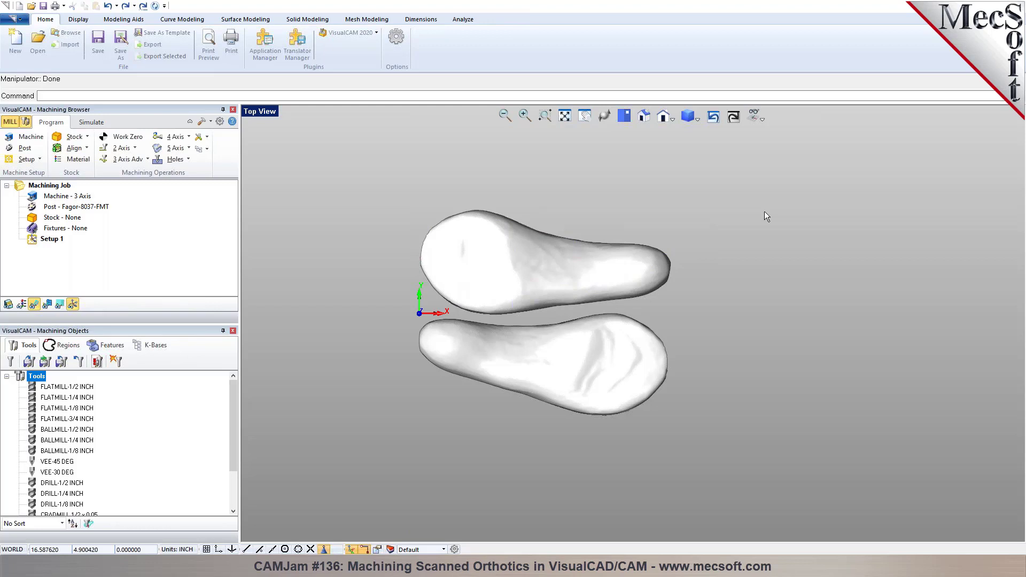
- Rotate the lower orthotic to nest with the upper one, then return to isometric view
left_click(584, 386)
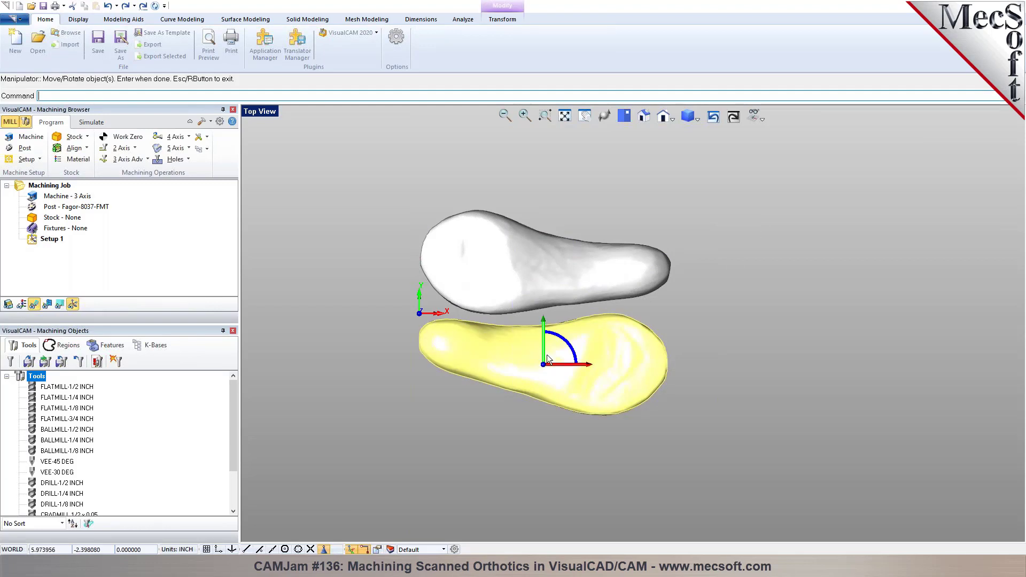
left_click_drag(570, 343, 571, 347)
key("Return")
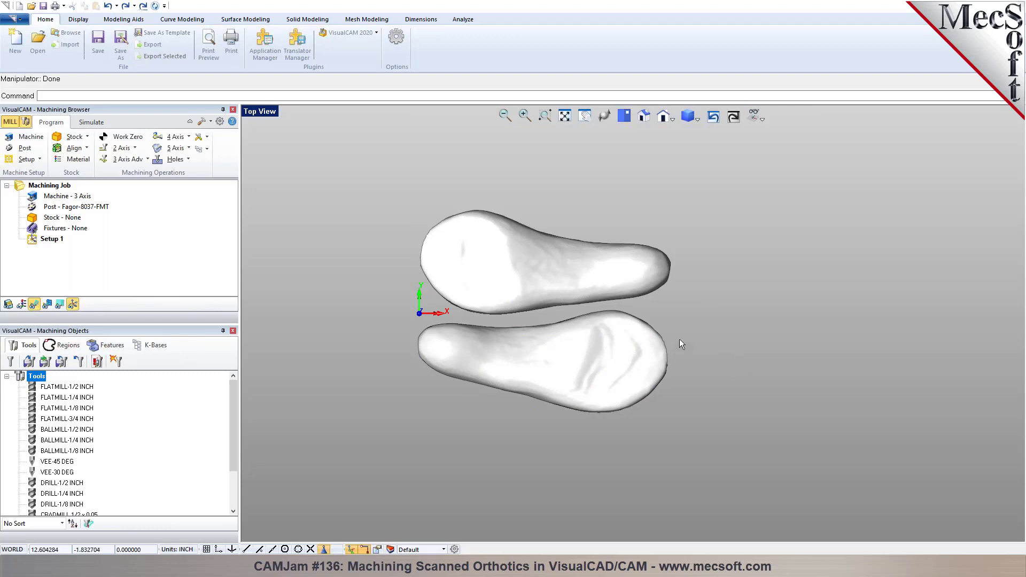
left_click(643, 119)
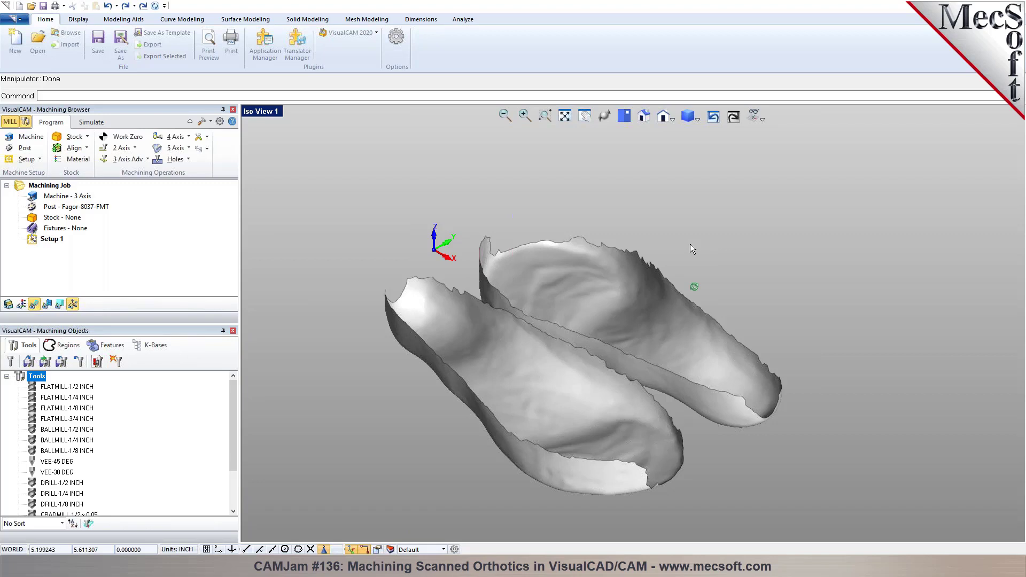
right_click(270, 114)
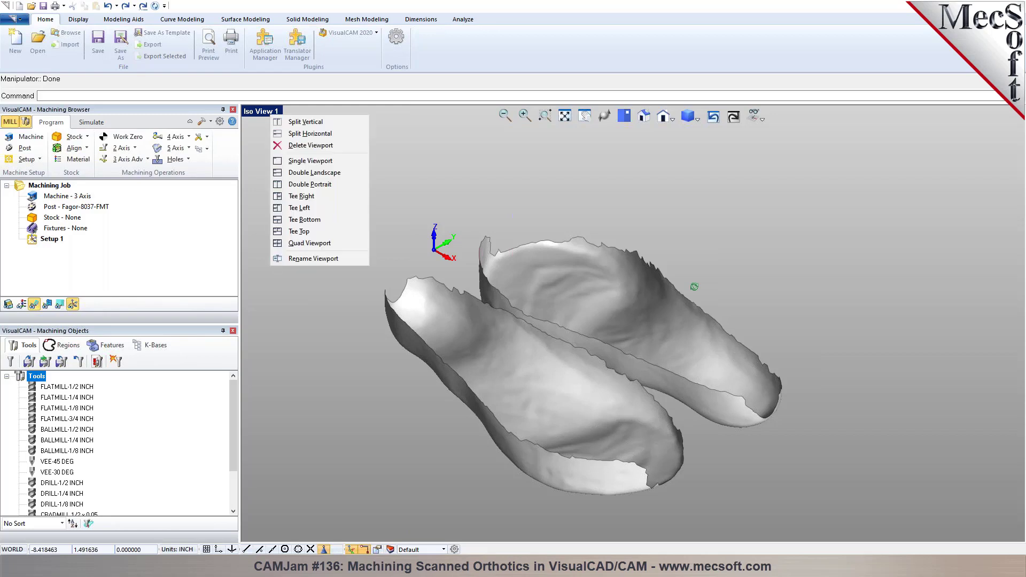
left_click(450, 179)
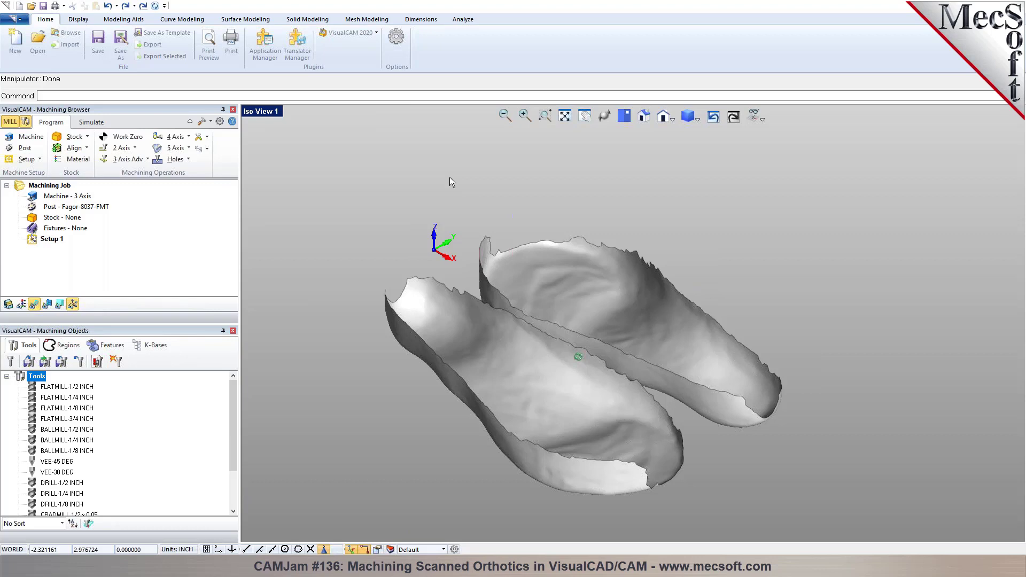
- Switch to a quad viewport and tilt the lower orthotic in the front view
left_click(273, 117)
left_click(308, 242)
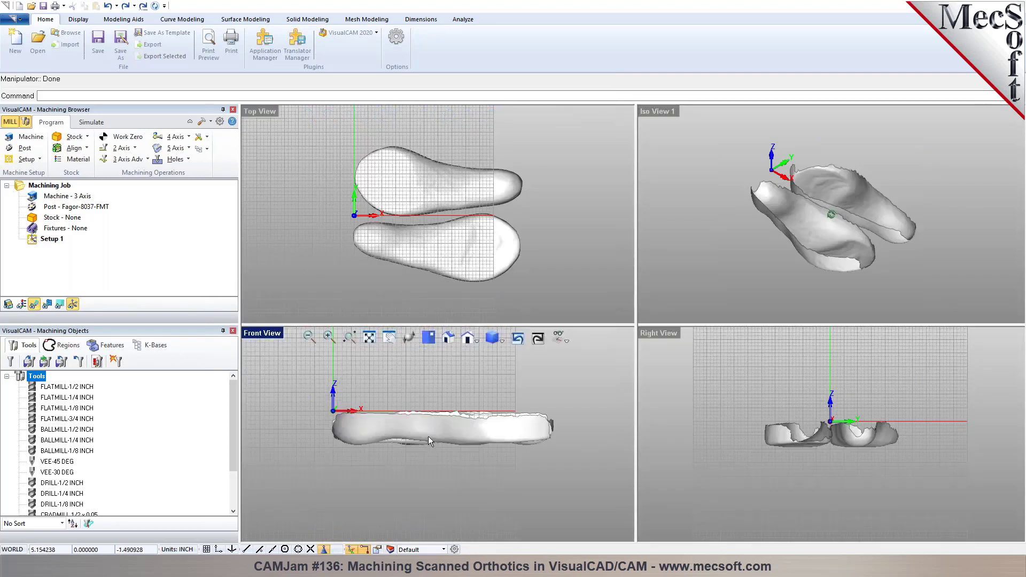
key("Return")
left_click(429, 437)
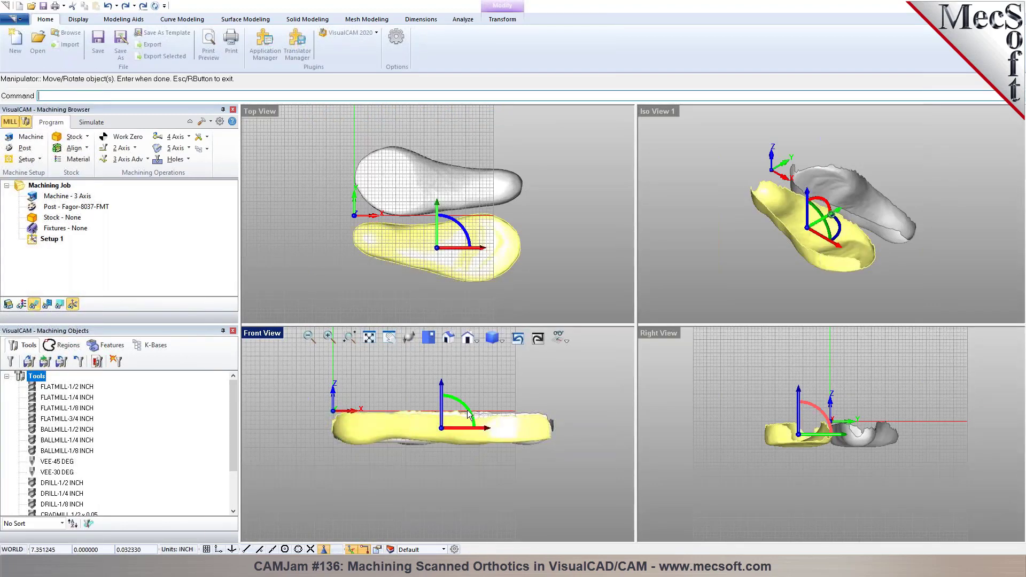
left_click_drag(467, 409, 472, 414)
key("Return")
key("Return")
- Finish repositioning the lower orthotic and maximize the isometric view
left_click(452, 433)
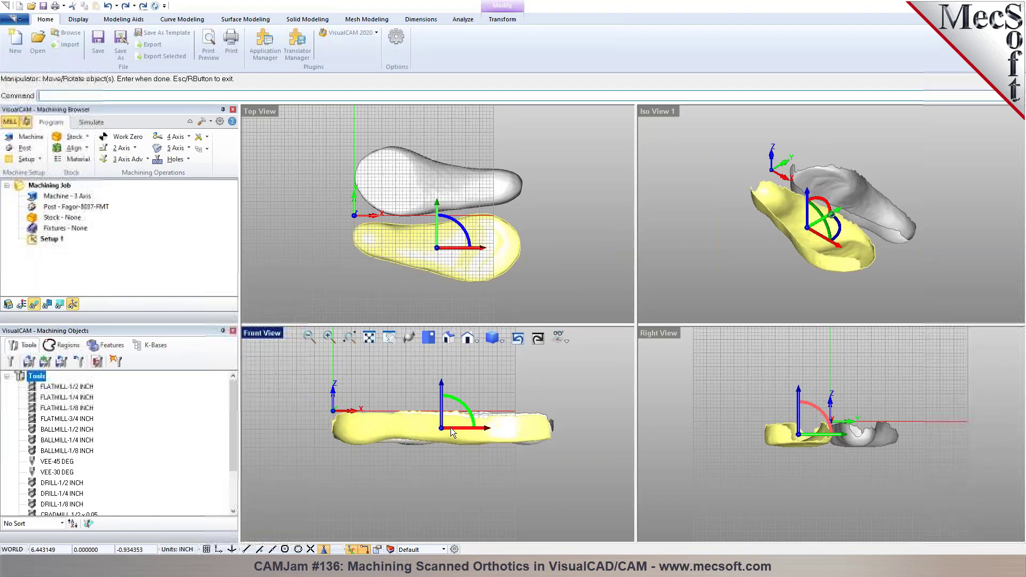
left_click(499, 21)
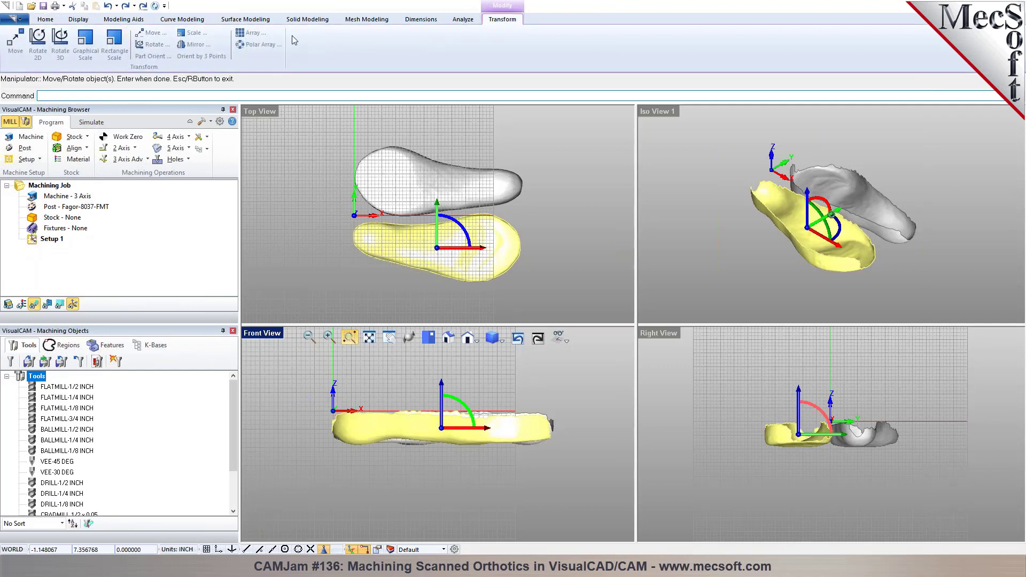
right_click(704, 243)
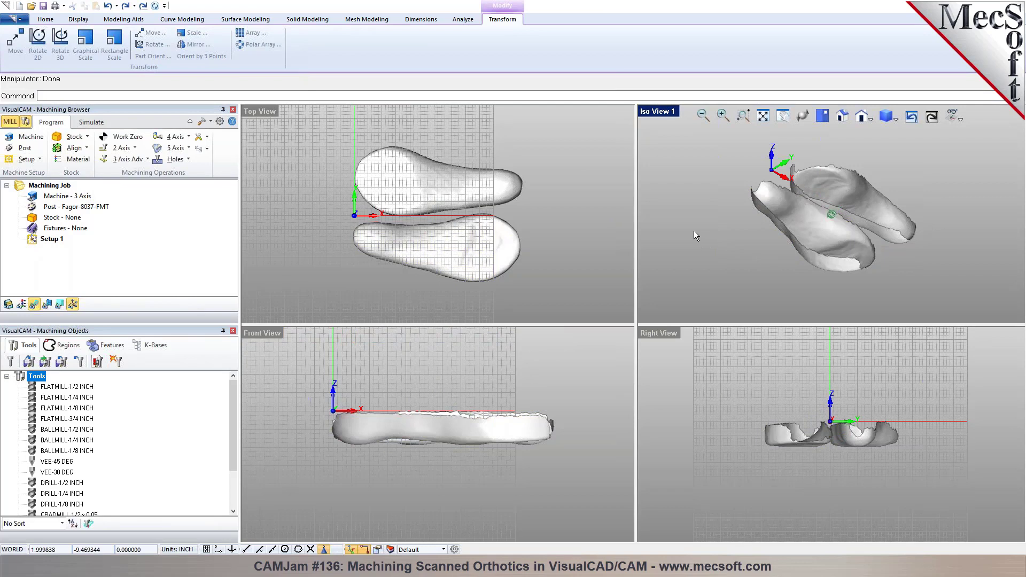
double_click(654, 113)
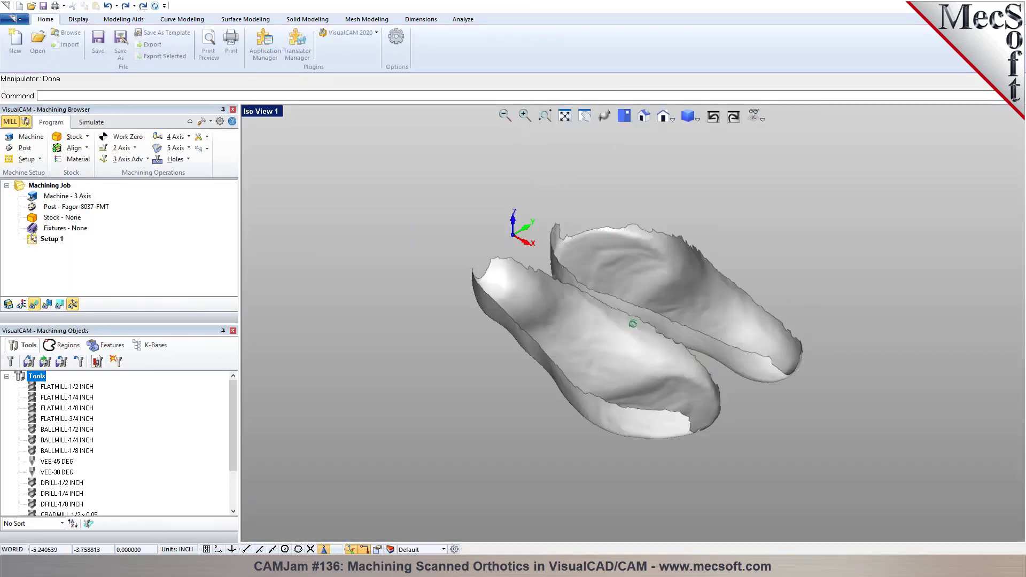
- Create a box stock from the model bounding box with length 14 and height 1.5
left_click(80, 138)
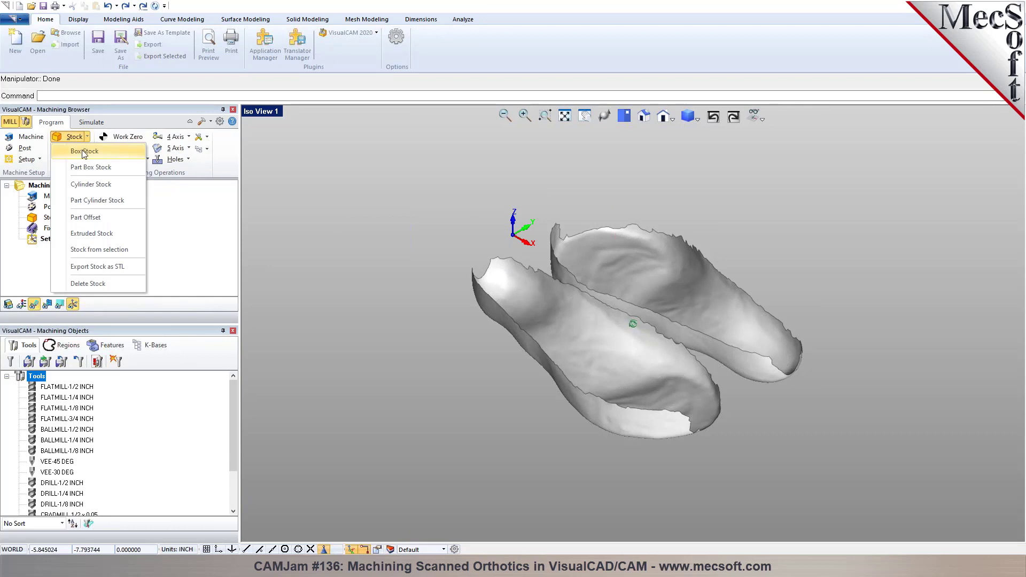
left_click(82, 150)
left_click(141, 338)
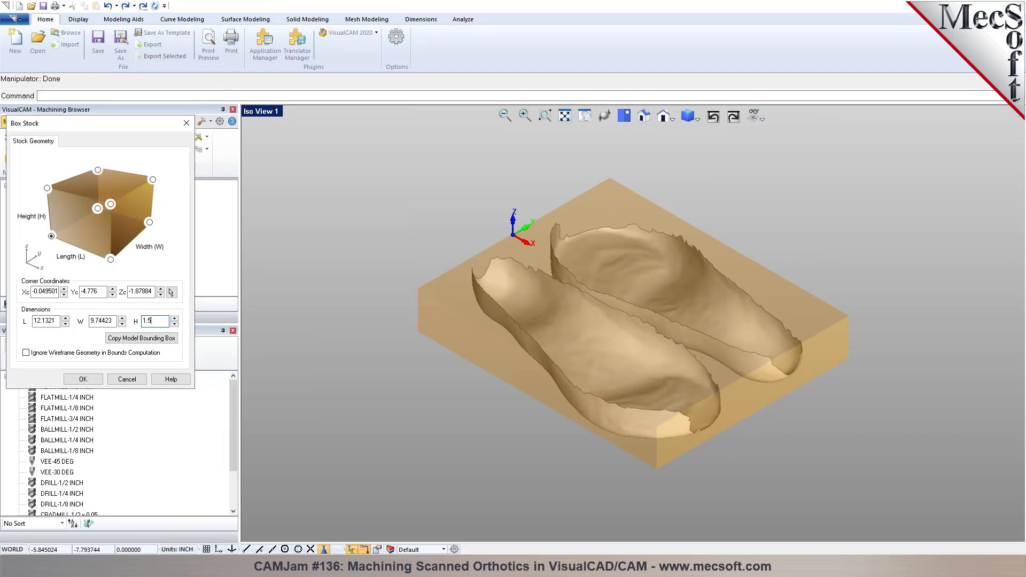
double_click(57, 321)
double_click(113, 321)
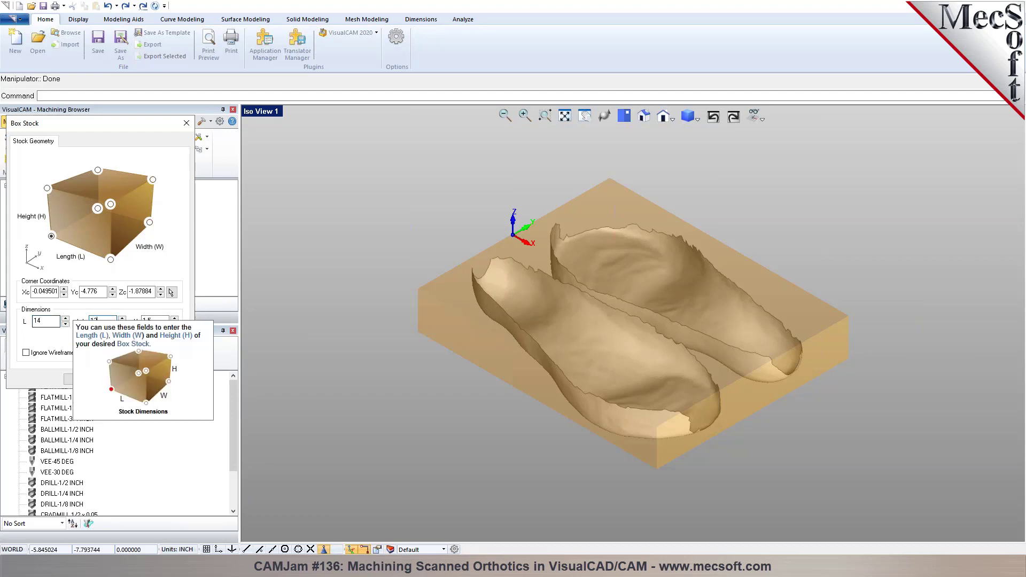
left_click(83, 379)
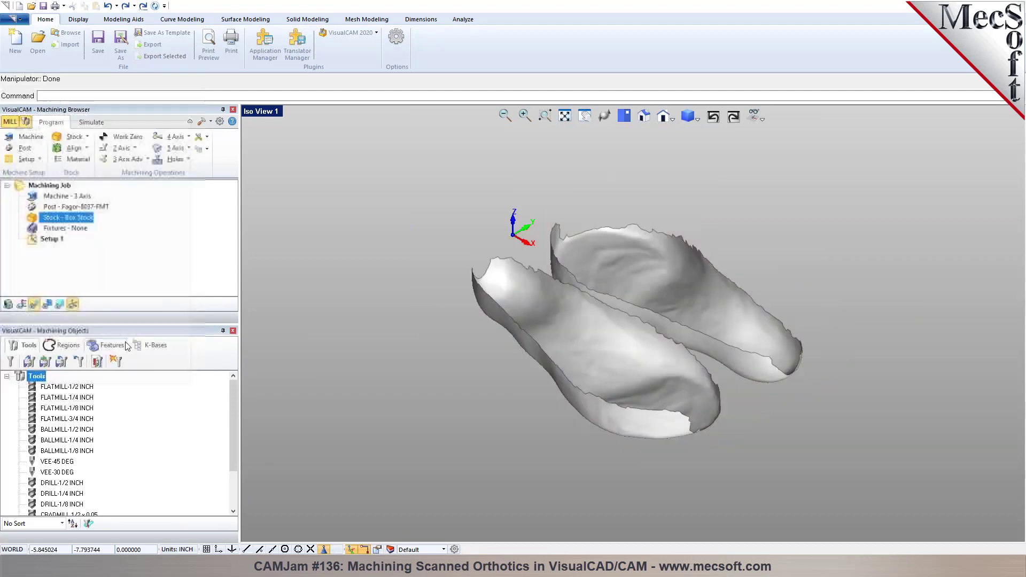
- Align the stock over the orthotics and set the world origin to the stock box
left_click(75, 152)
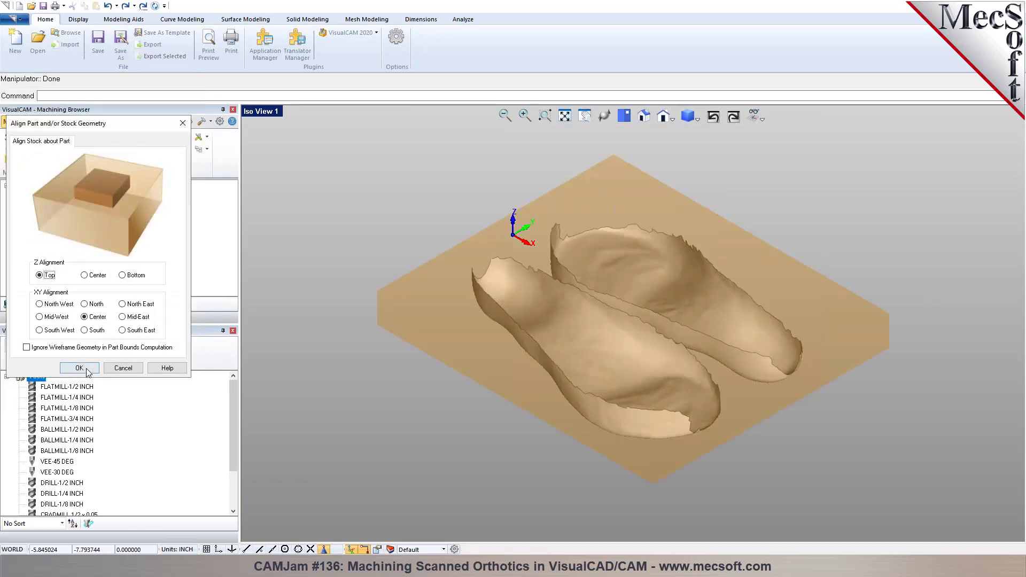
left_click(87, 370)
left_click(87, 148)
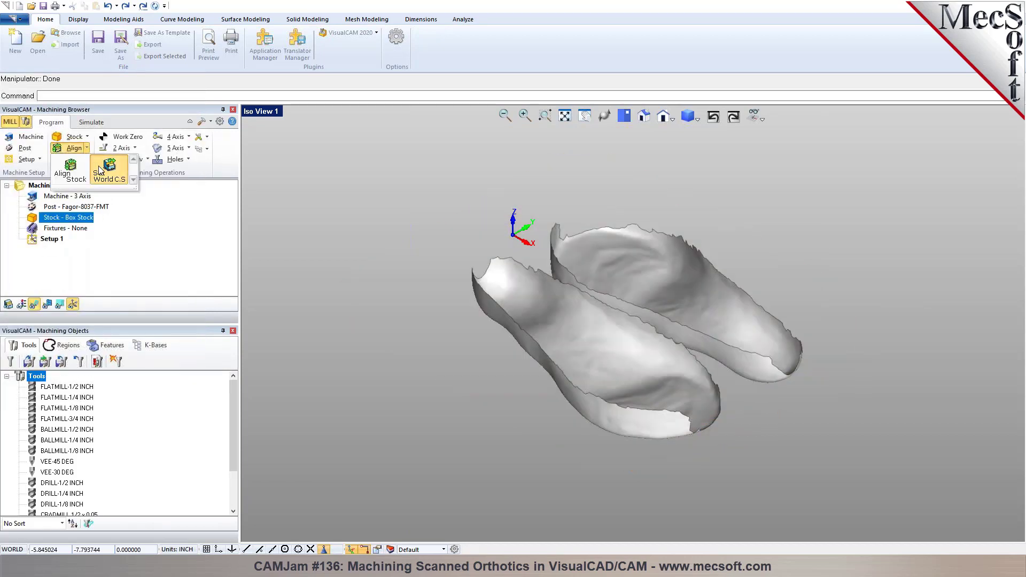
left_click(100, 170)
left_click(62, 270)
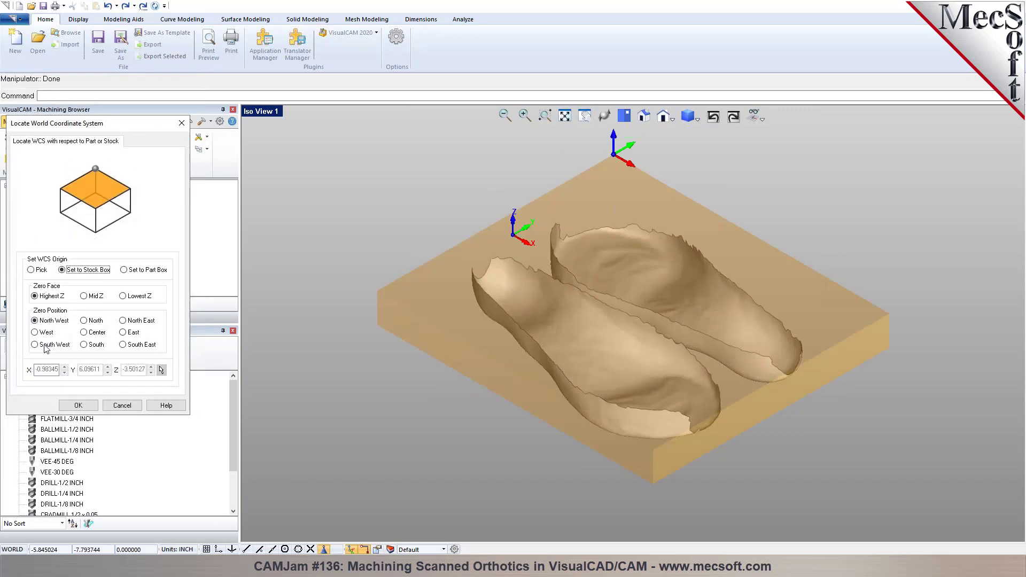
left_click(79, 405)
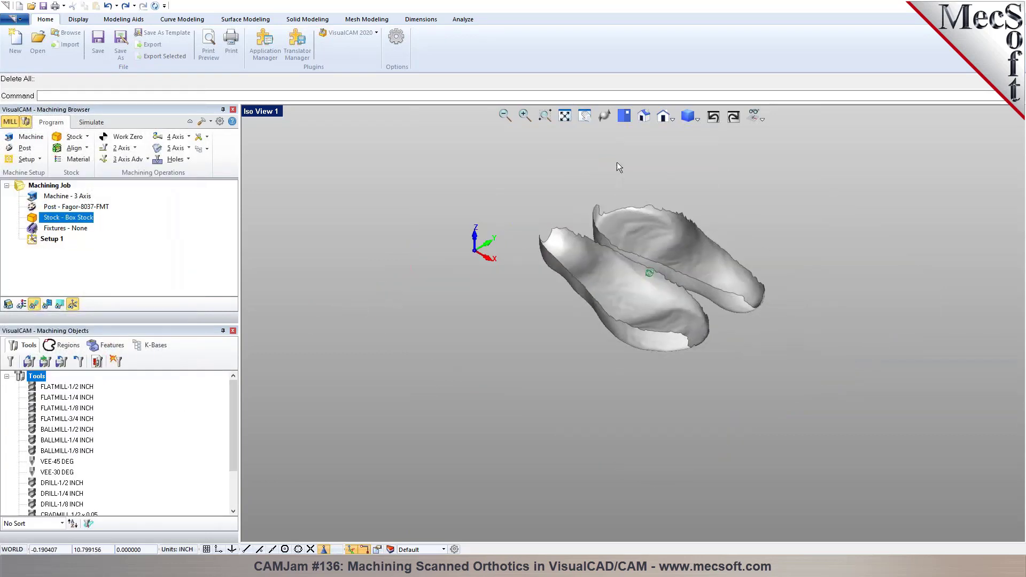
- View both orthotics from the top, fit them in view, and end the pending move command
left_click(625, 116)
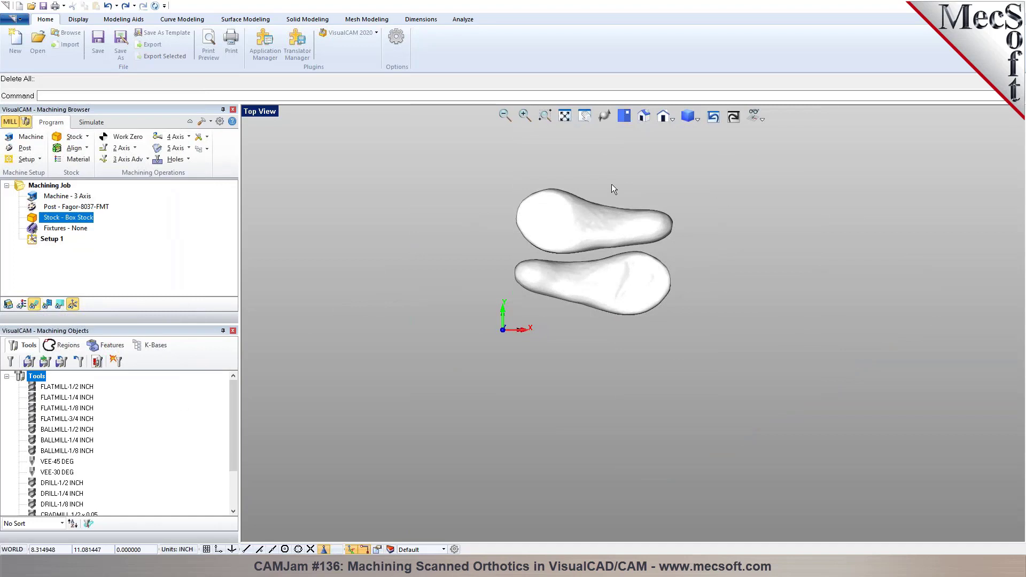
left_click(565, 116)
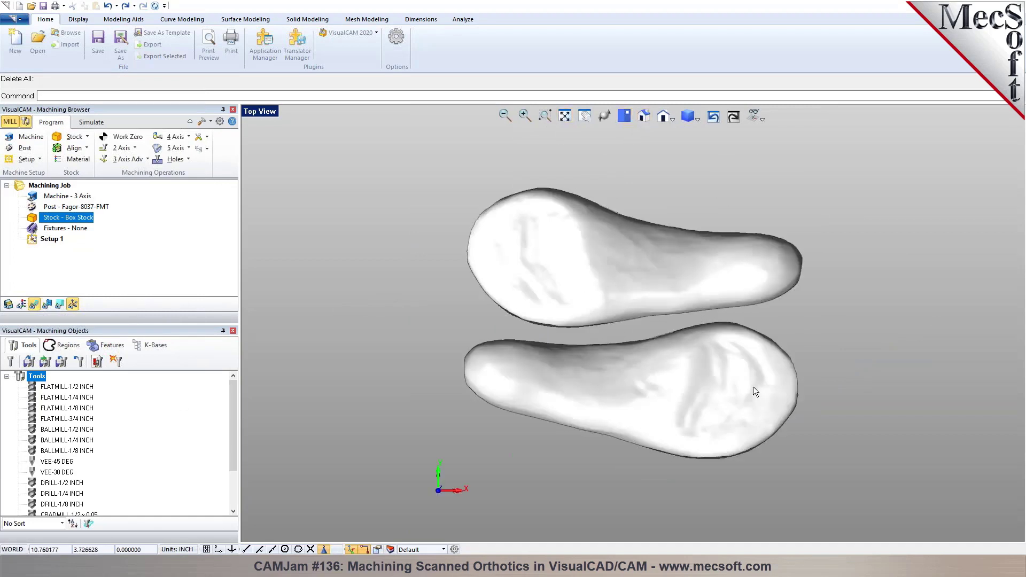
left_click_drag(735, 266, 735, 266)
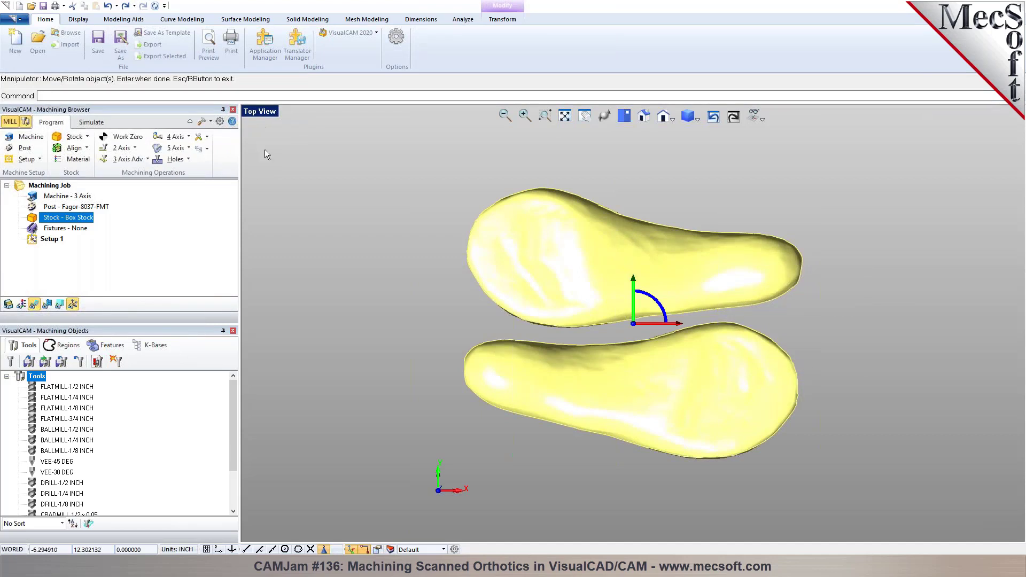
key("Return")
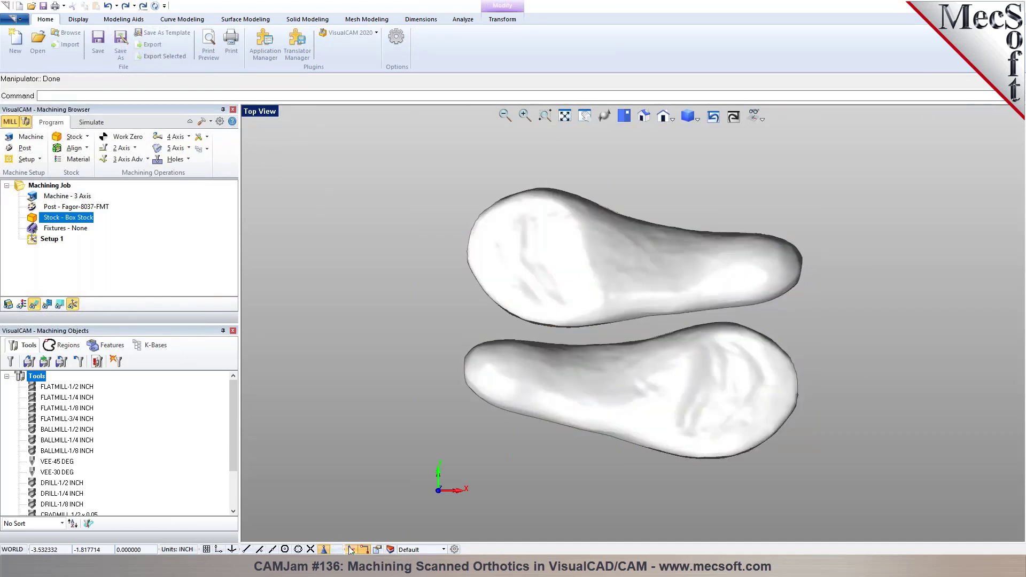
scroll(269, 58, "down", 3)
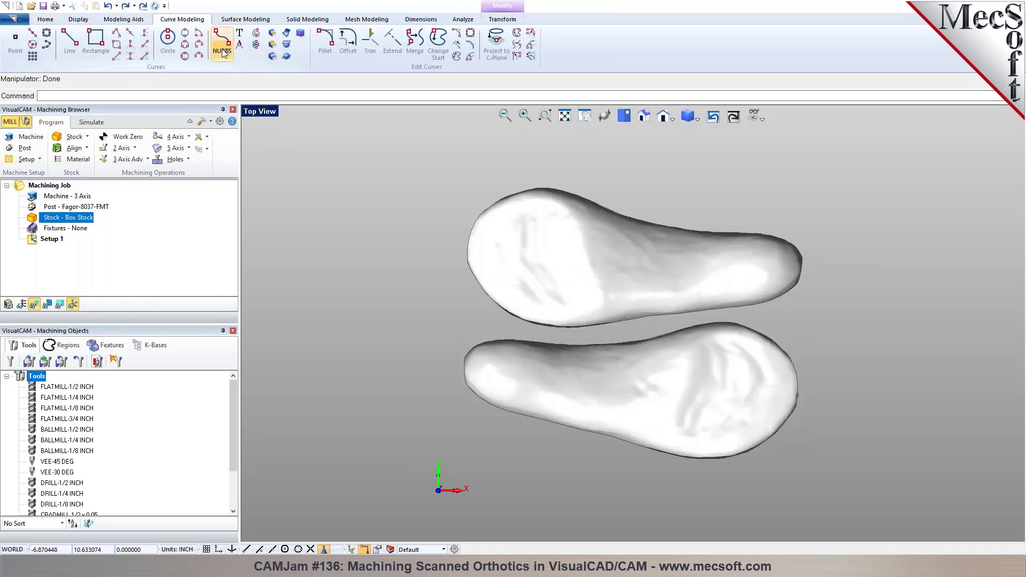
- Create silhouette curves around both orthotic meshes and inspect the left outline in isometric view
left_click(272, 57)
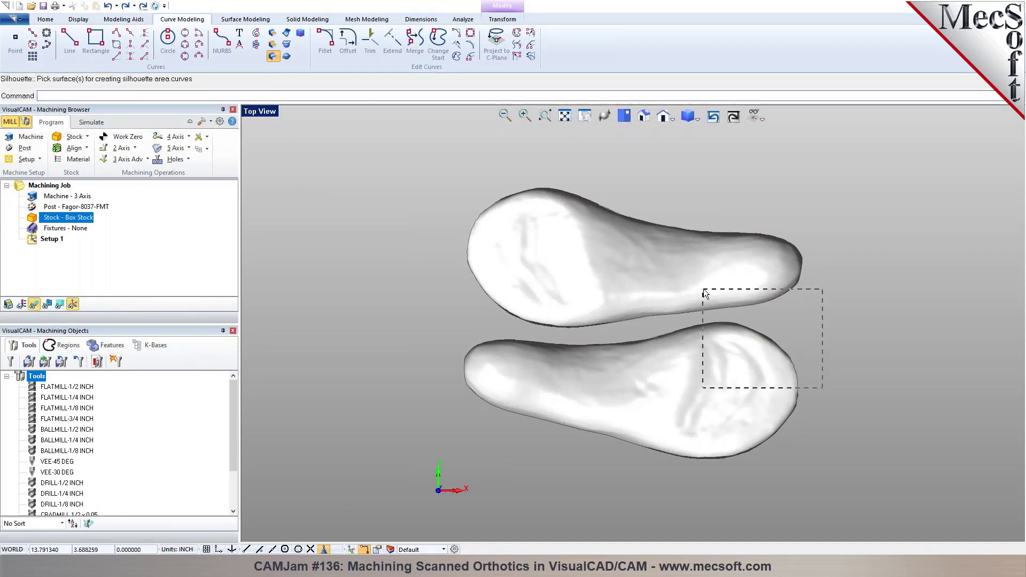
left_click_drag(705, 293, 706, 294)
right_click(874, 320)
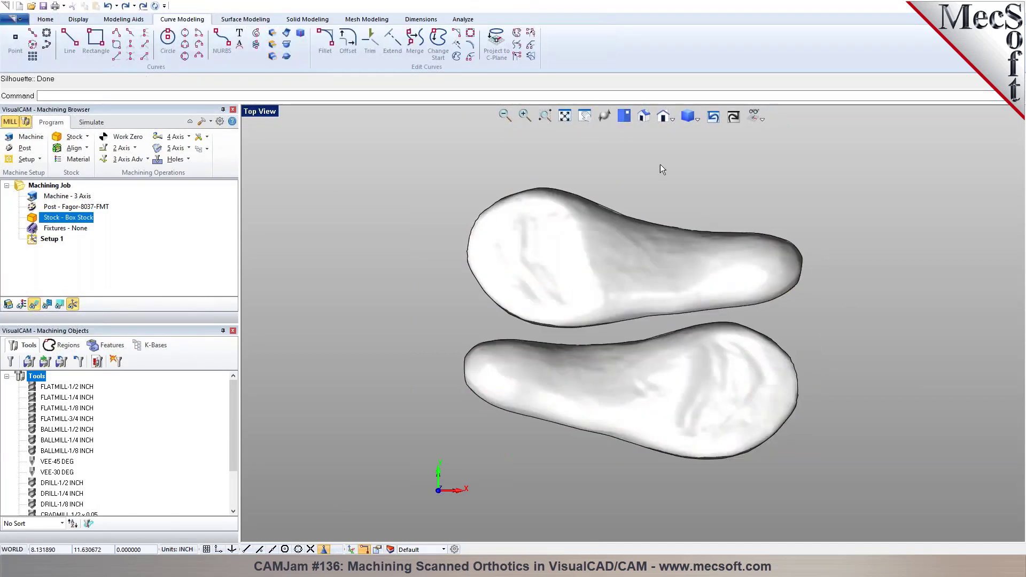
left_click(643, 120)
right_click_drag(670, 204, 744, 308)
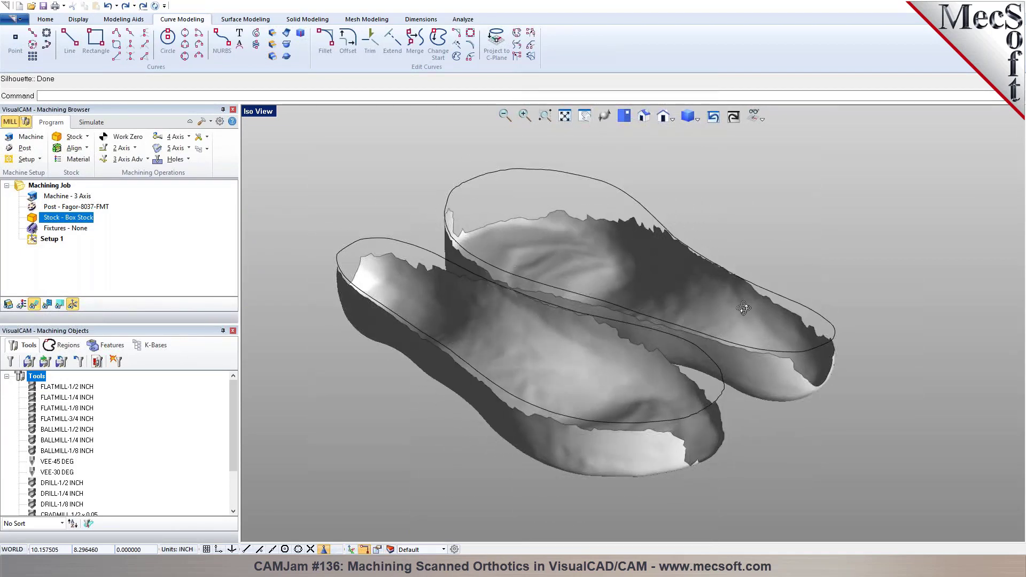
left_click(364, 238)
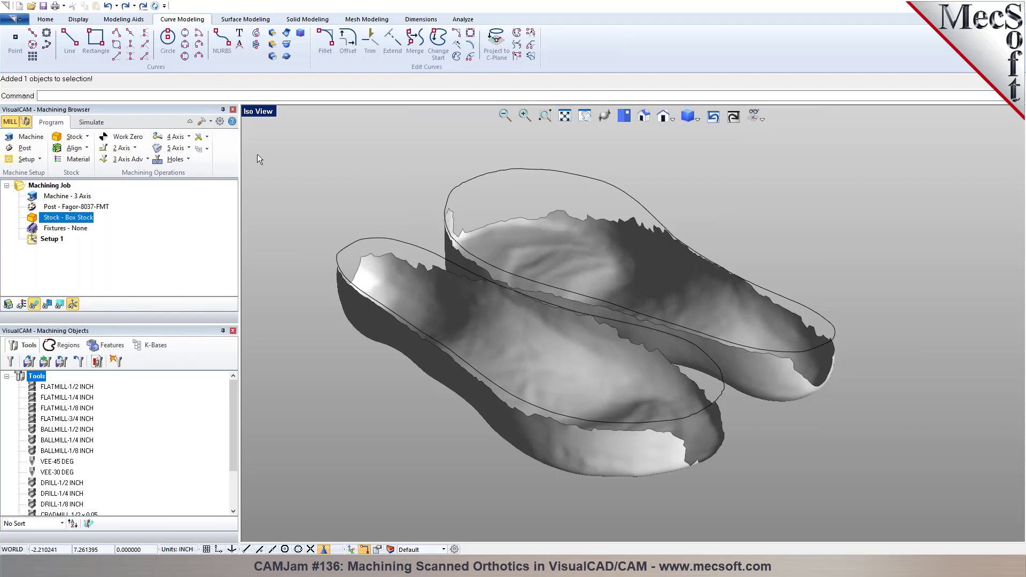
- Load the func2-wRules.vkb knowledge base into the machining job
left_click(207, 149)
left_click(212, 172)
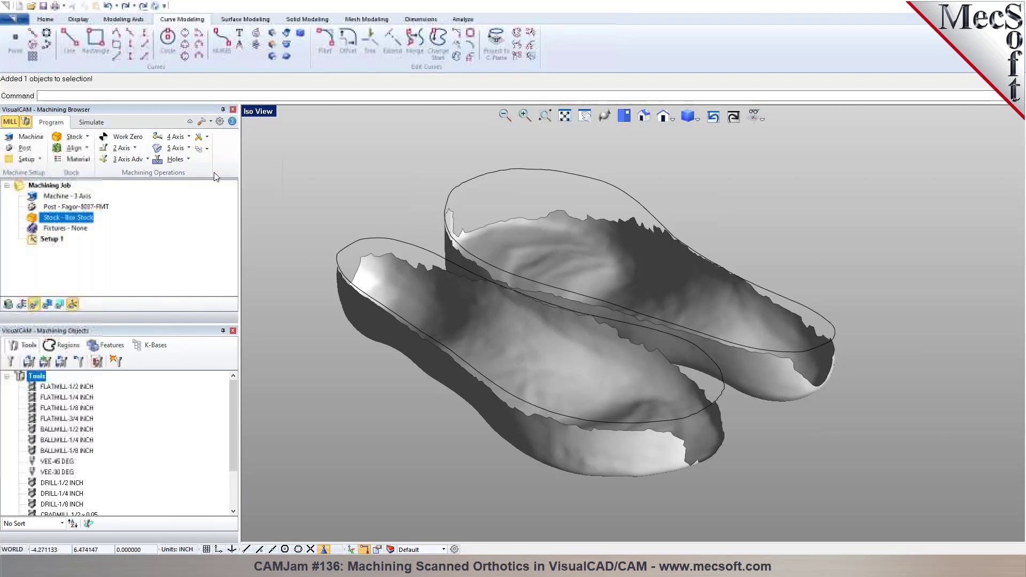
left_click(218, 76)
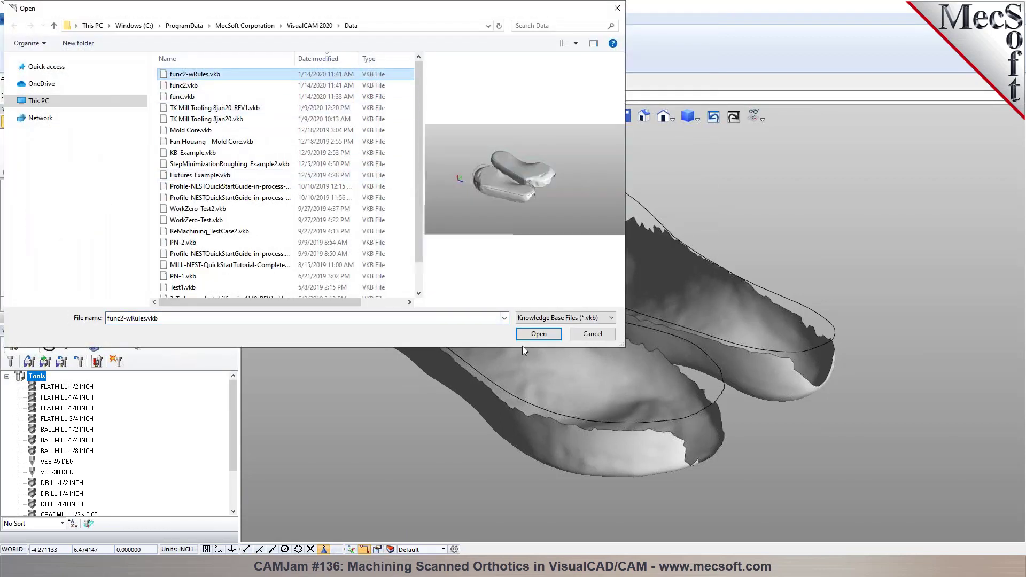
left_click(538, 333)
- Regenerate the 3D Offset Pocketing toolpath from the Machining Browser
left_click(83, 250)
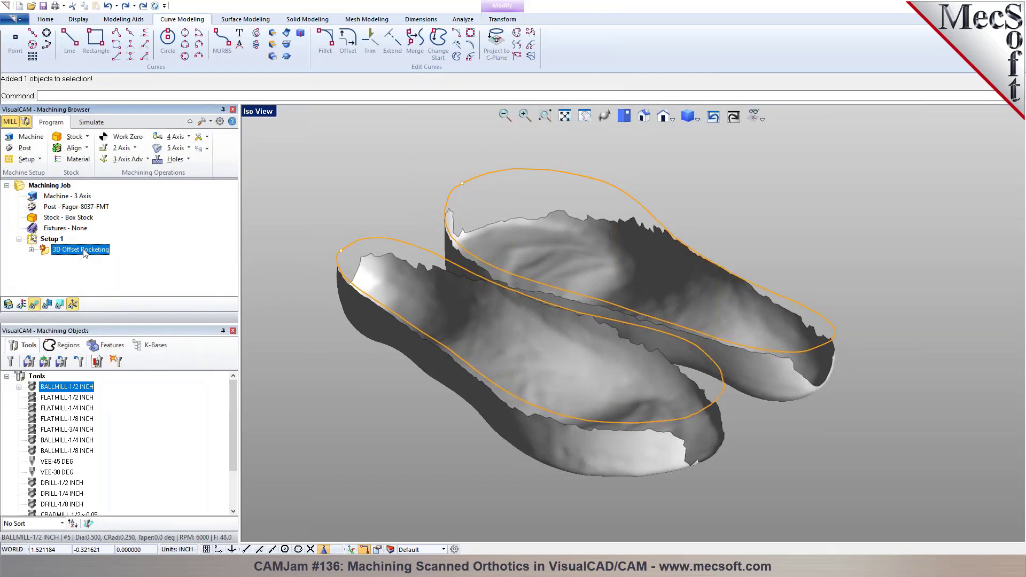
right_click(84, 252)
left_click(96, 258)
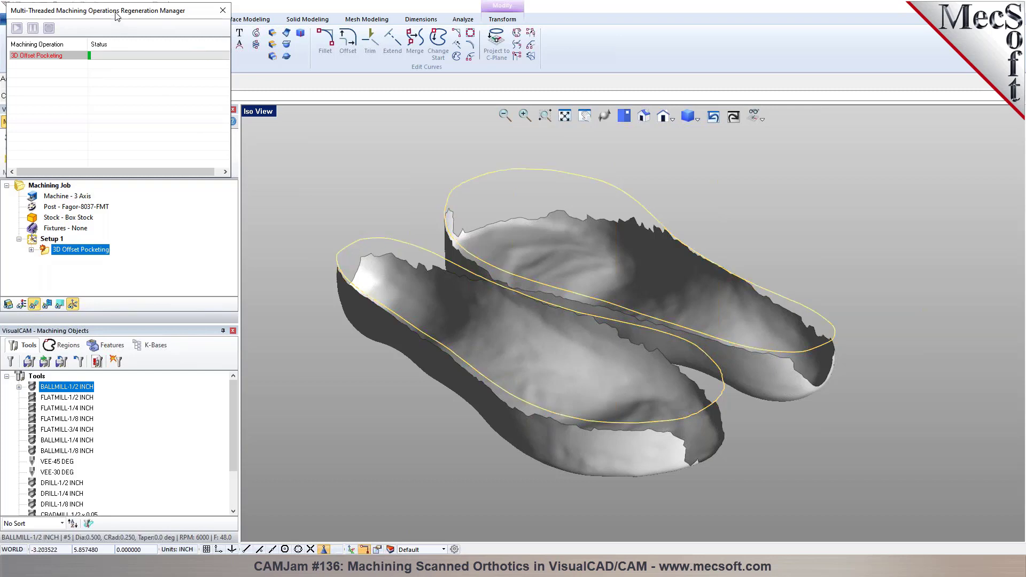
left_click_drag(117, 12, 693, 24)
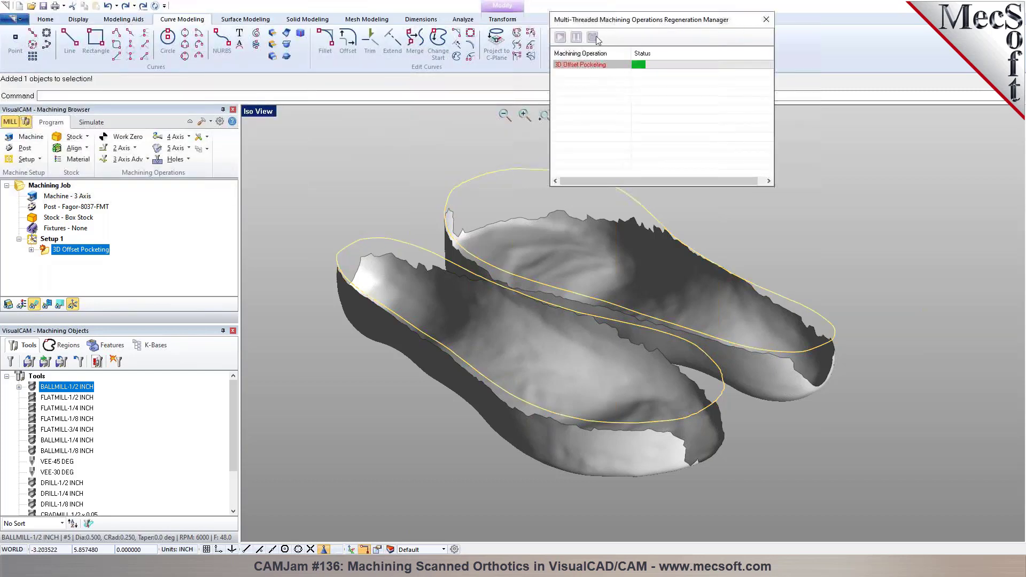
left_click(144, 160)
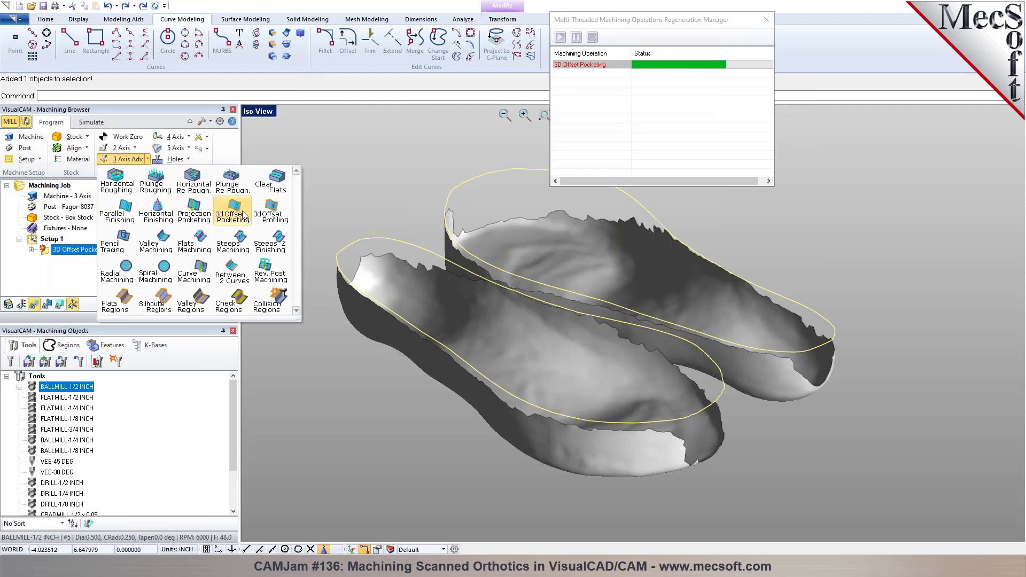
left_click(259, 215)
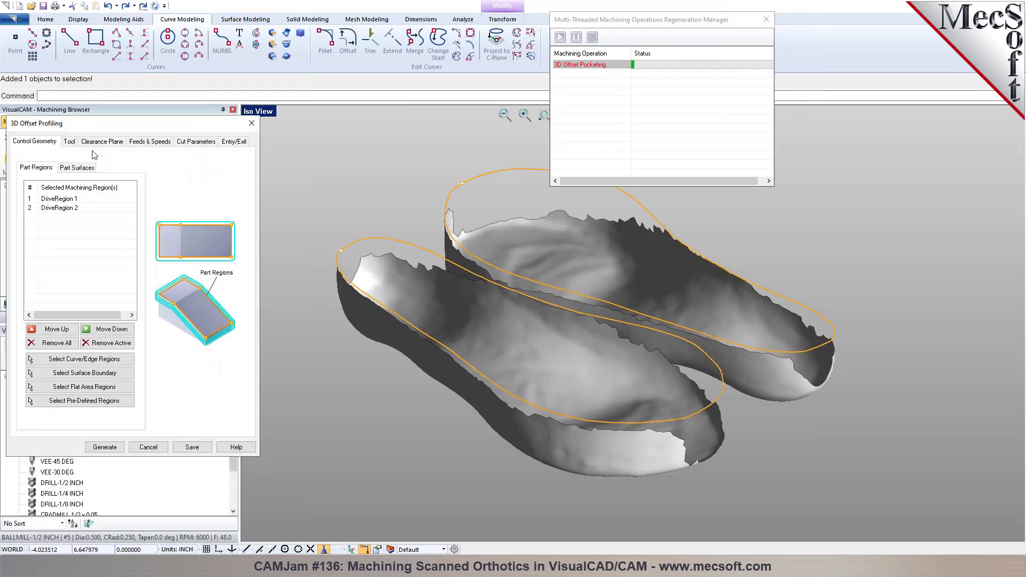
left_click(192, 143)
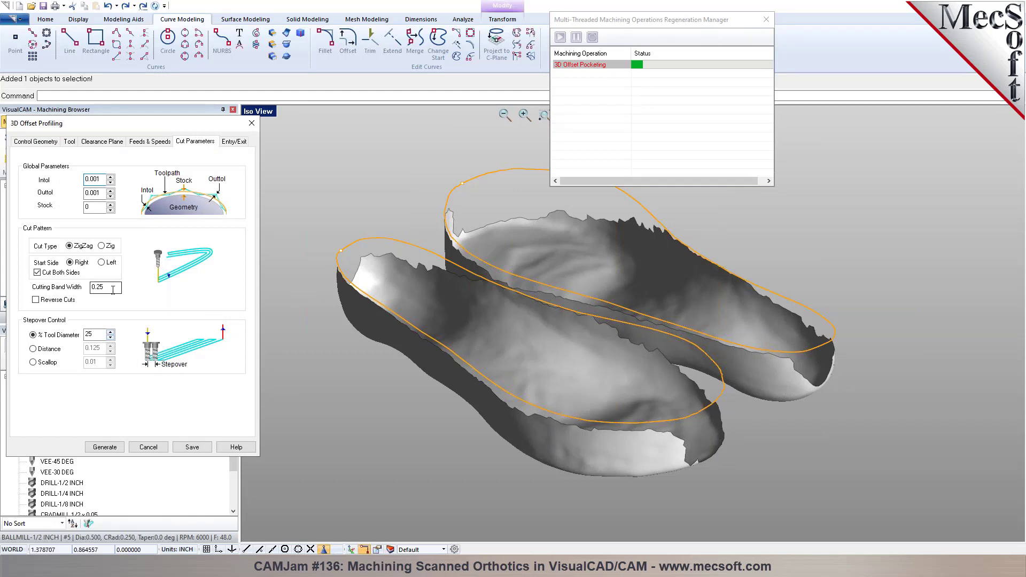
- Drop the profiling operation and generate a Projection Pocketing toolpath over both orthotics
left_click(251, 123)
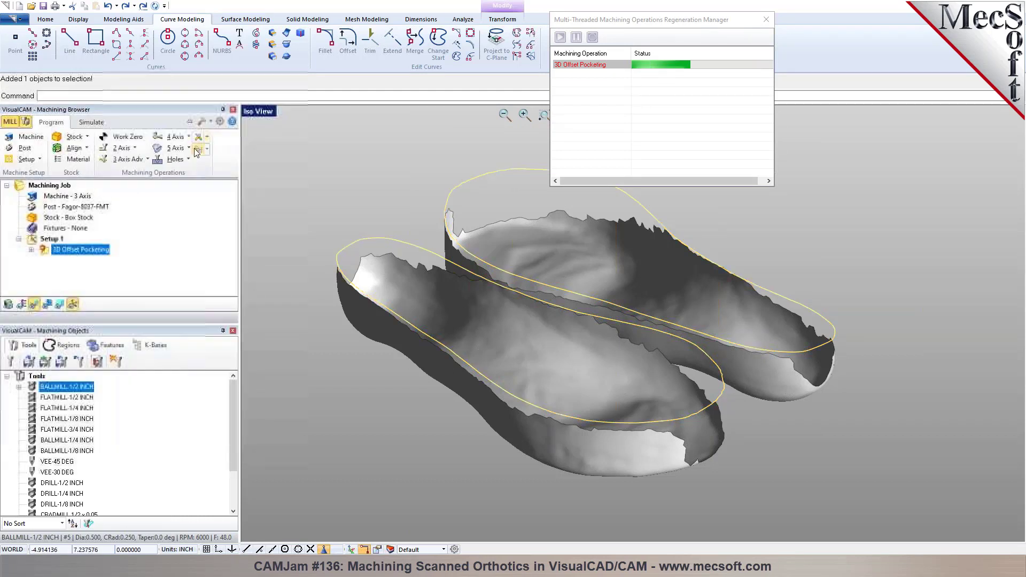
left_click(129, 159)
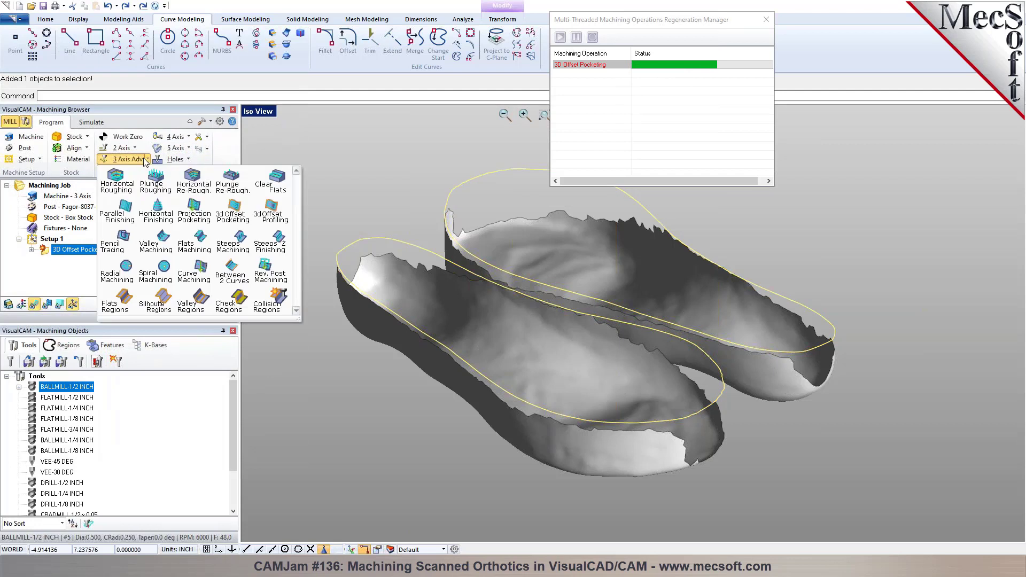
left_click(195, 212)
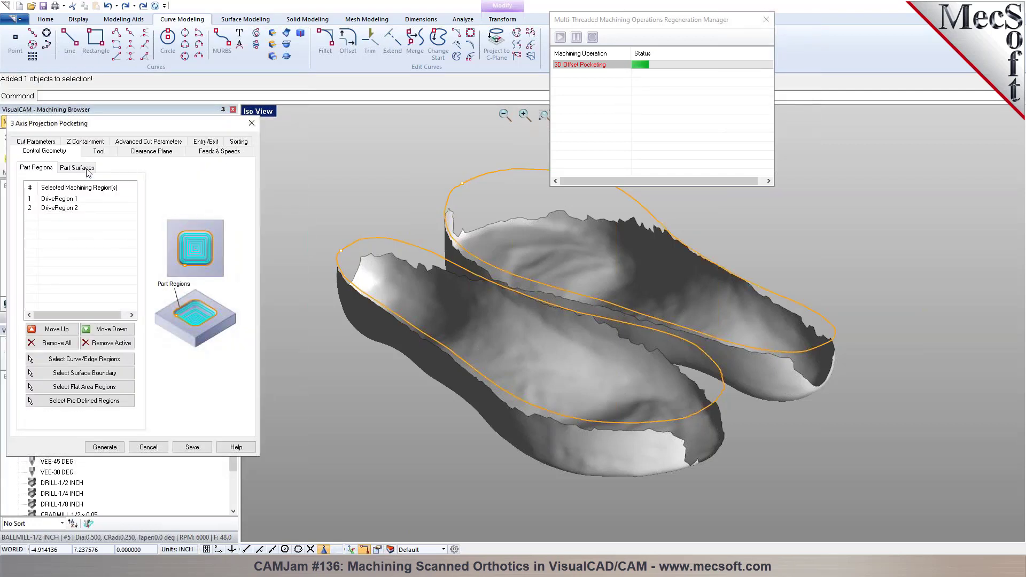
left_click(38, 142)
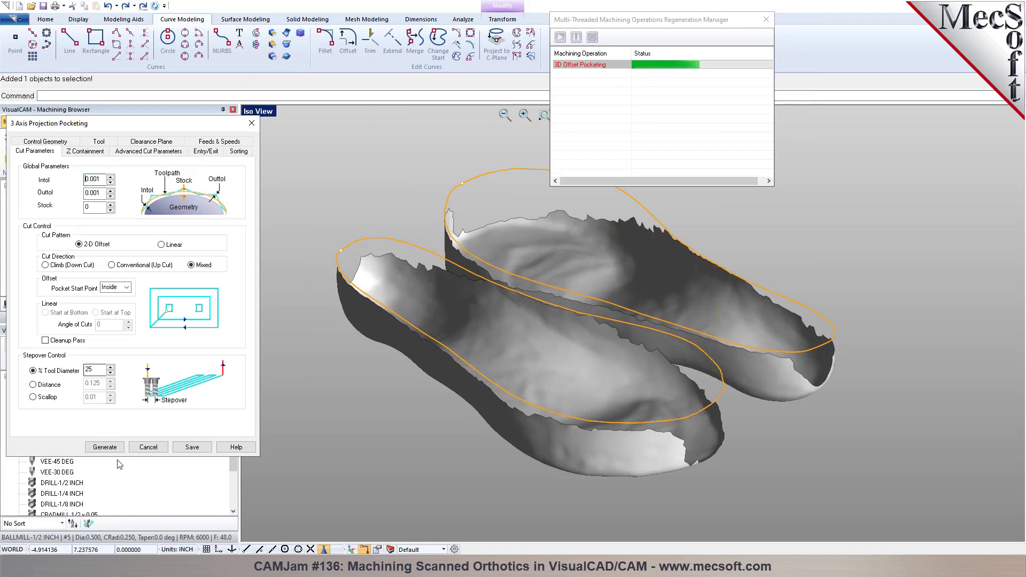
left_click(105, 447)
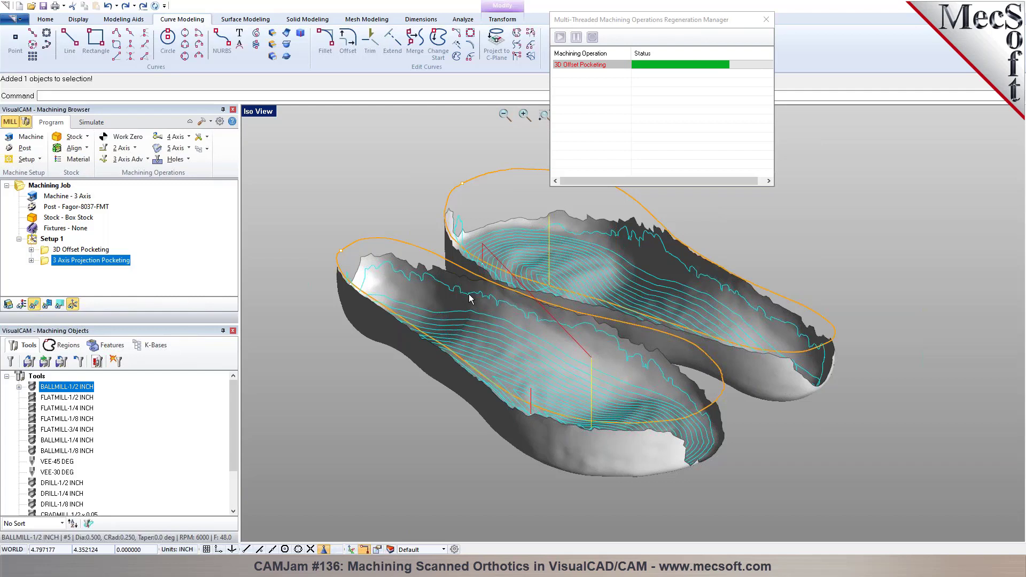
- Generate a Parallel Finishing toolpath over both orthotics after checking its cut parameters
left_click(128, 159)
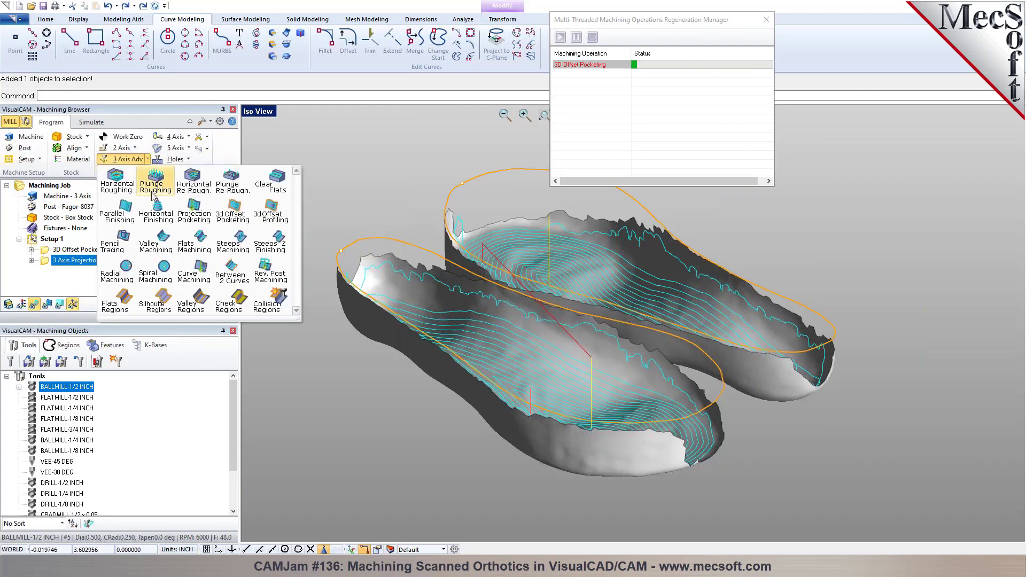
left_click(120, 213)
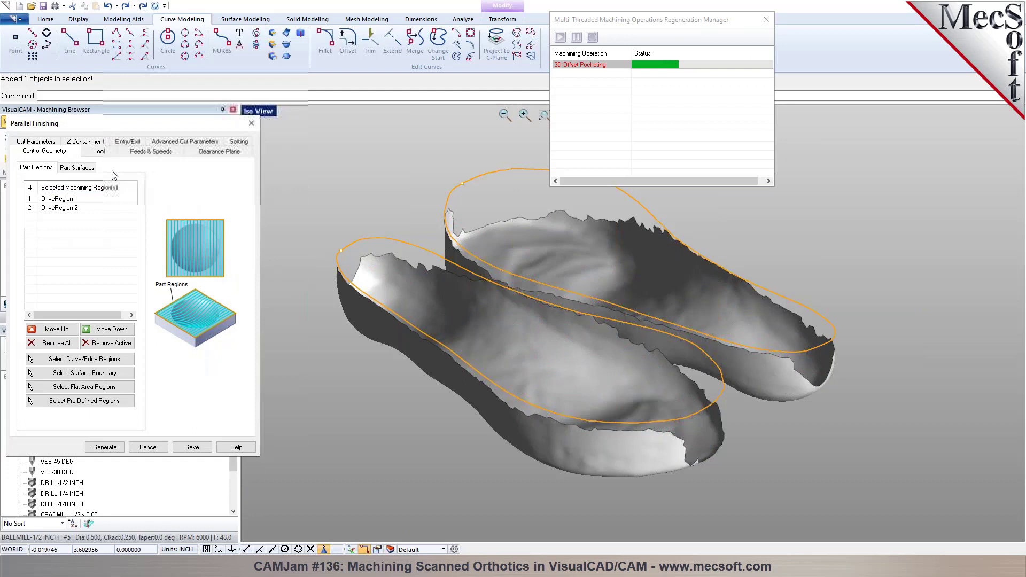
left_click(36, 141)
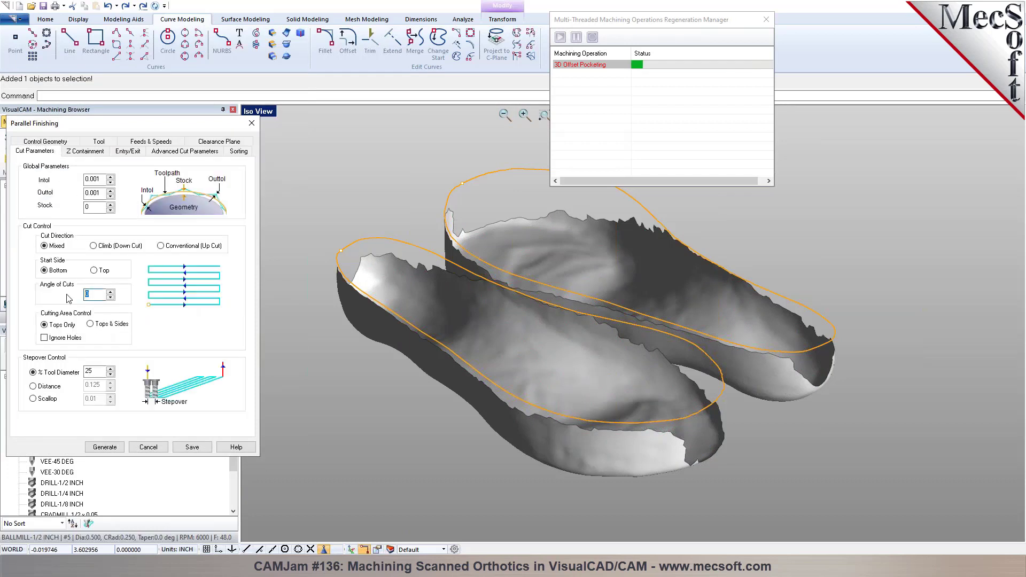
left_click(104, 446)
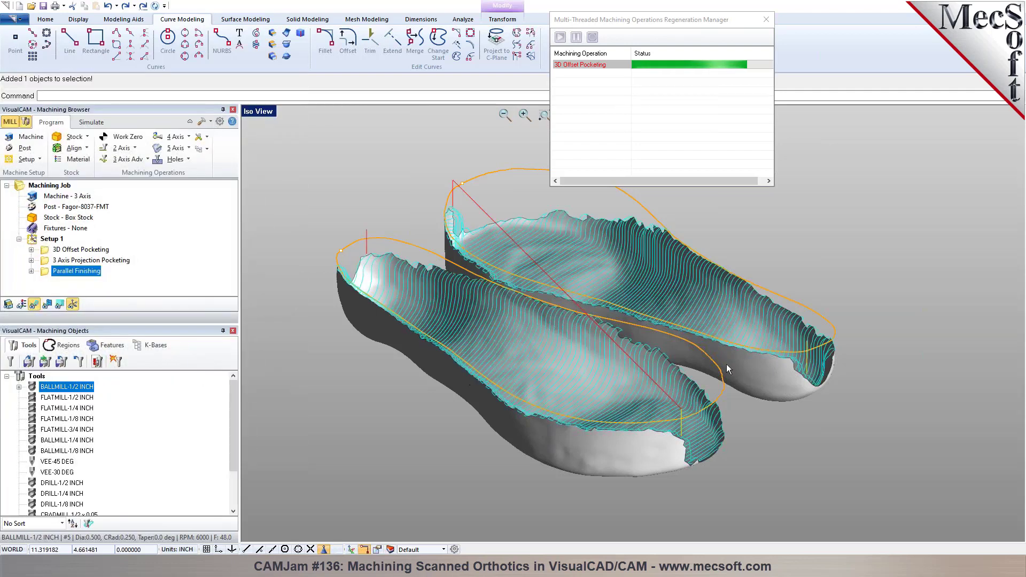
mouse_move(594, 356)
right_mouse_down()
mouse_move(572, 435)
mouse_move(592, 357)
right_mouse_up()
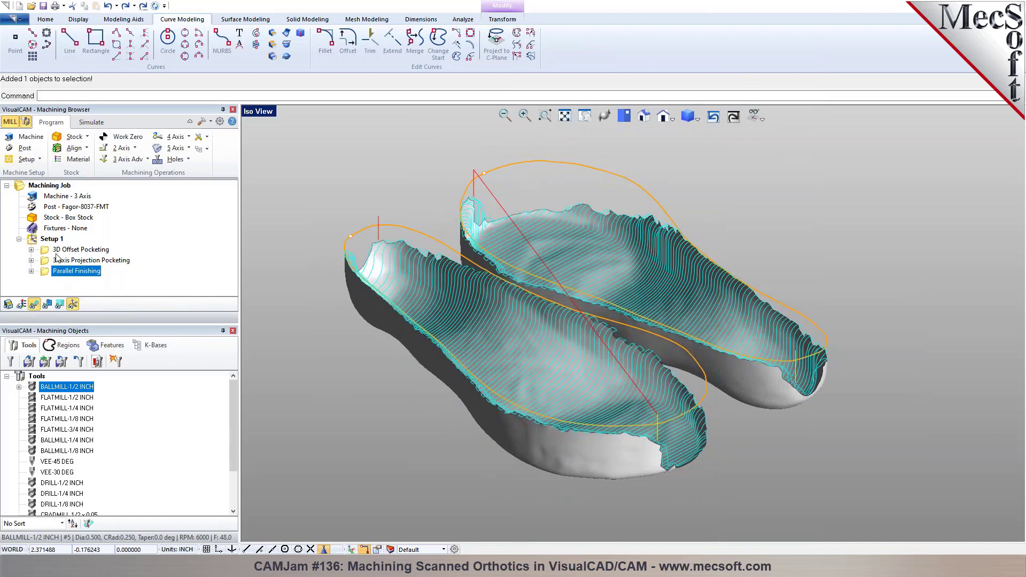
- Display the 3D Offset Pocketing toolpath and switch to simulation
left_click(80, 249)
mouse_move(428, 321)
right_mouse_down()
mouse_move(459, 292)
mouse_move(448, 305)
mouse_move(390, 293)
mouse_move(428, 310)
right_mouse_up()
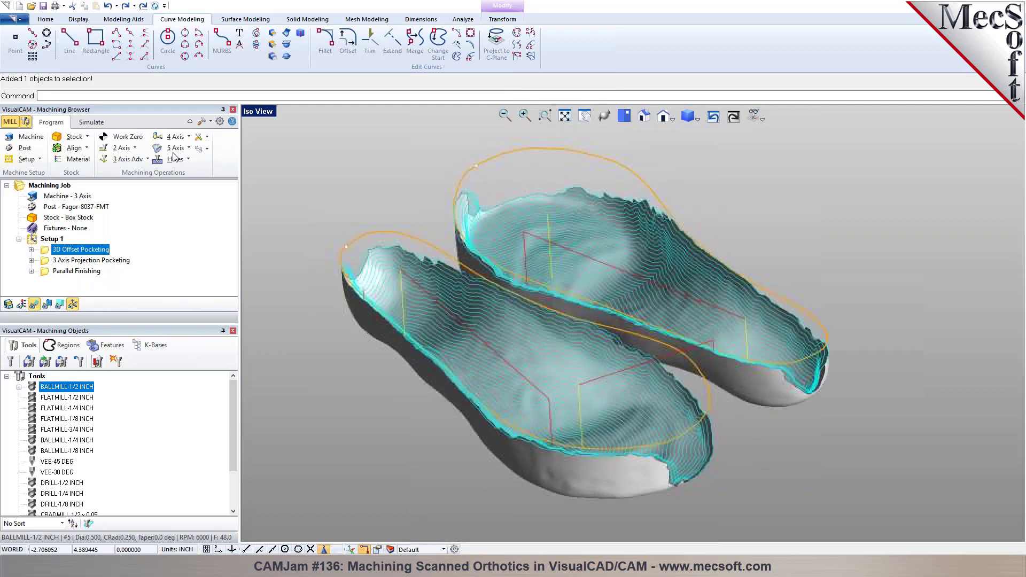
left_click(92, 122)
- Play the simulation carving both orthotic pockets into the orange stock, then return to Program
left_click(96, 148)
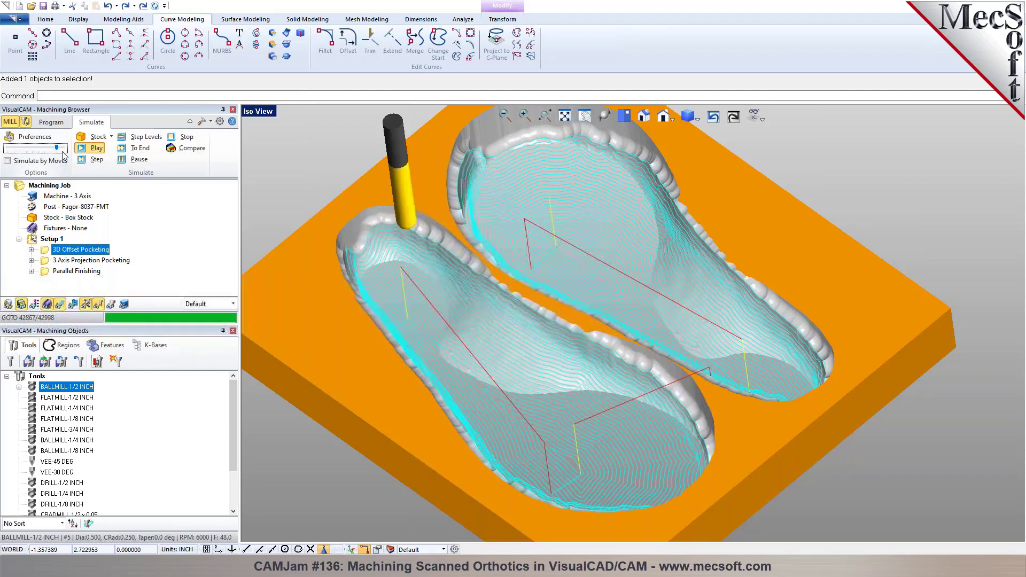
mouse_move(553, 328)
middle_mouse_down()
mouse_move(511, 309)
mouse_move(545, 315)
middle_mouse_up()
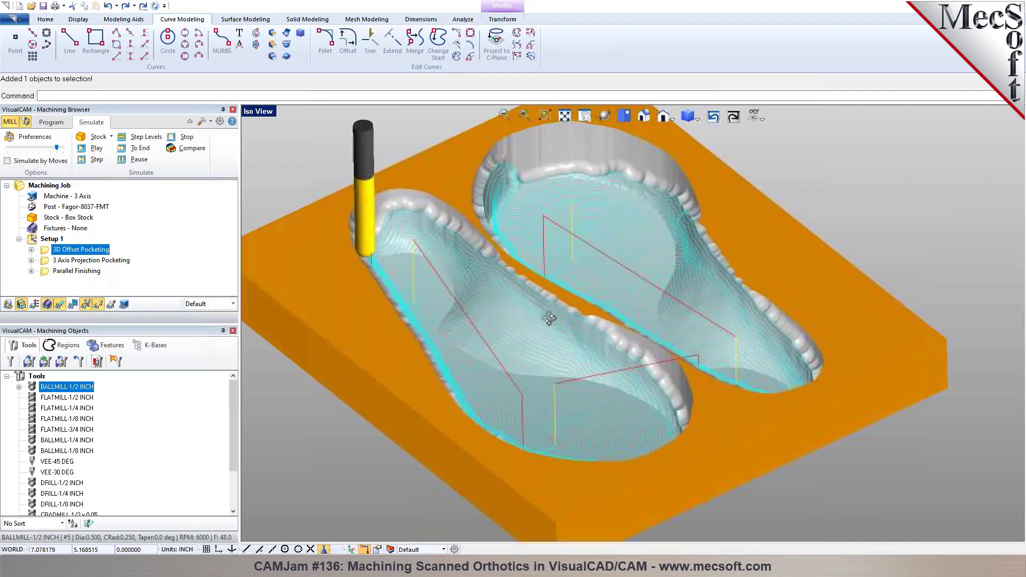
left_click(57, 125)
mouse_move(534, 287)
middle_mouse_down()
mouse_move(556, 278)
mouse_move(525, 287)
middle_mouse_up()
scroll(525, 287, "up", 2)
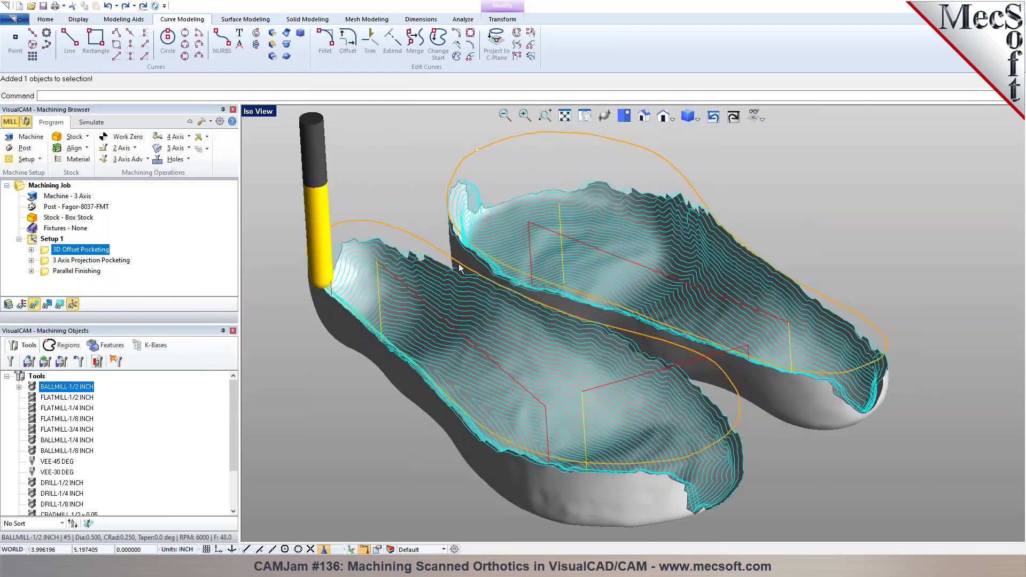
- Show the grid, view the orthotics from the top, and display the box stock
scroll(475, 277, "down", 2)
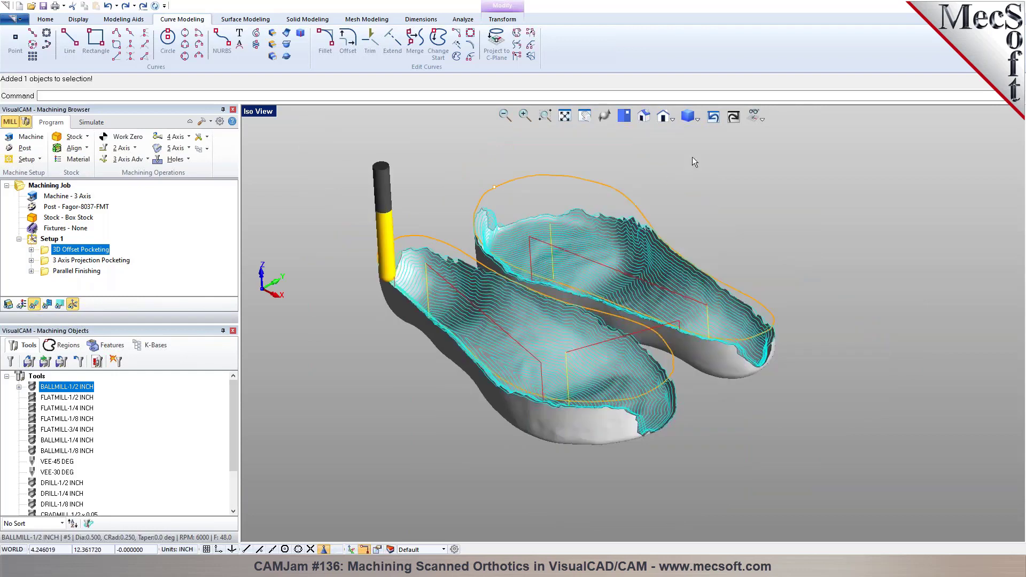
left_click(758, 117)
left_click(770, 134)
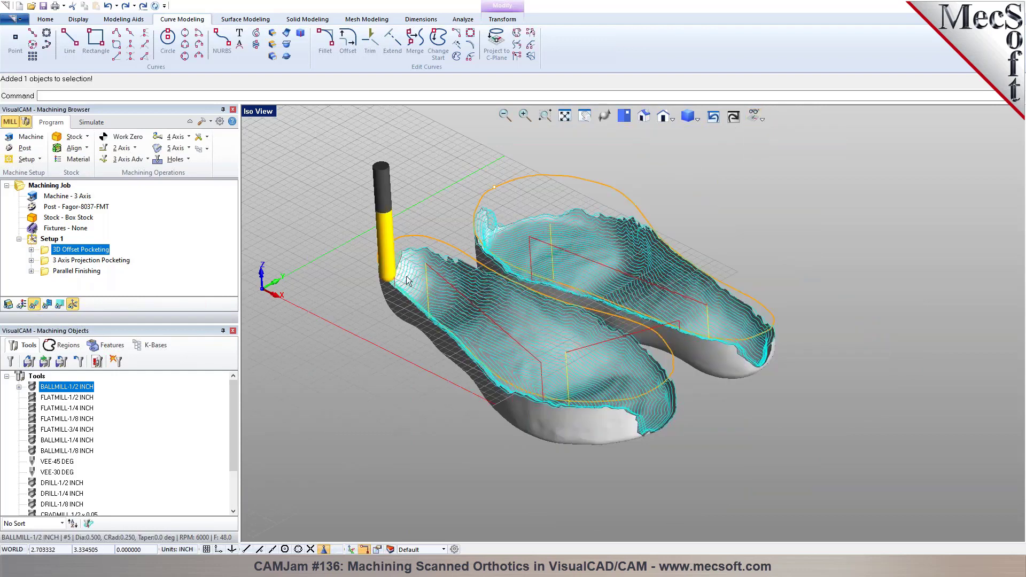
left_click(619, 116)
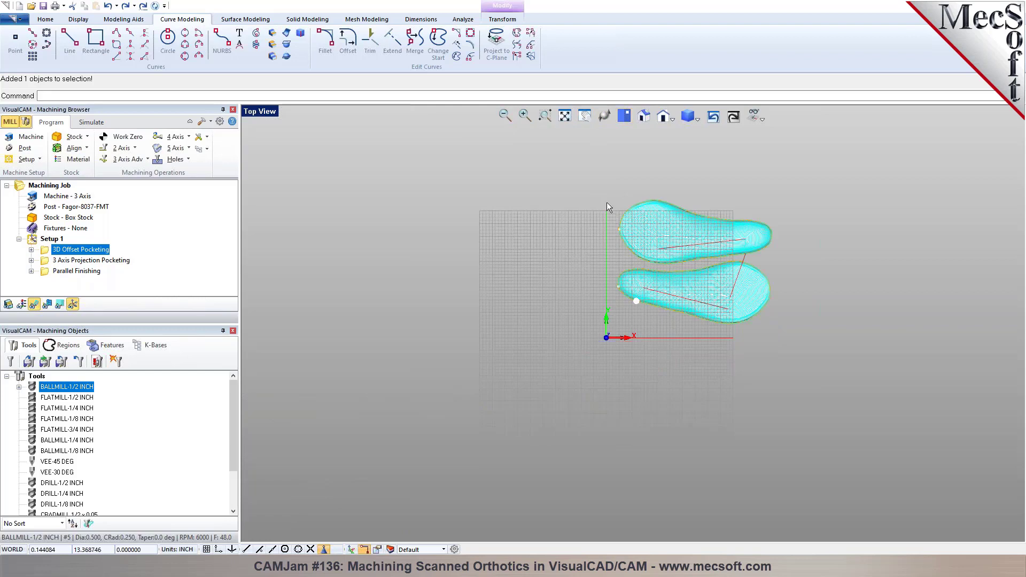
left_click(76, 218)
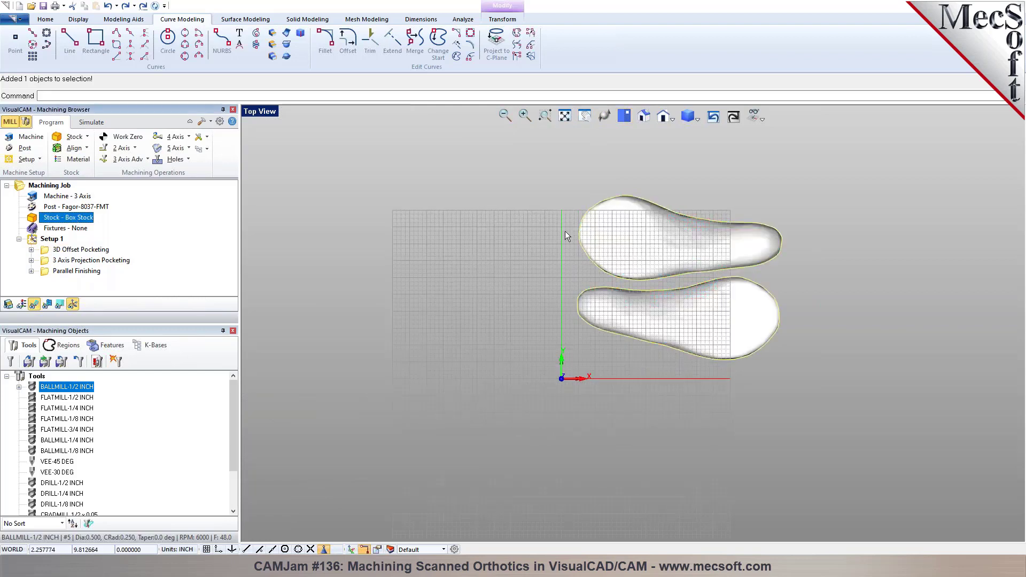
left_click(8, 306)
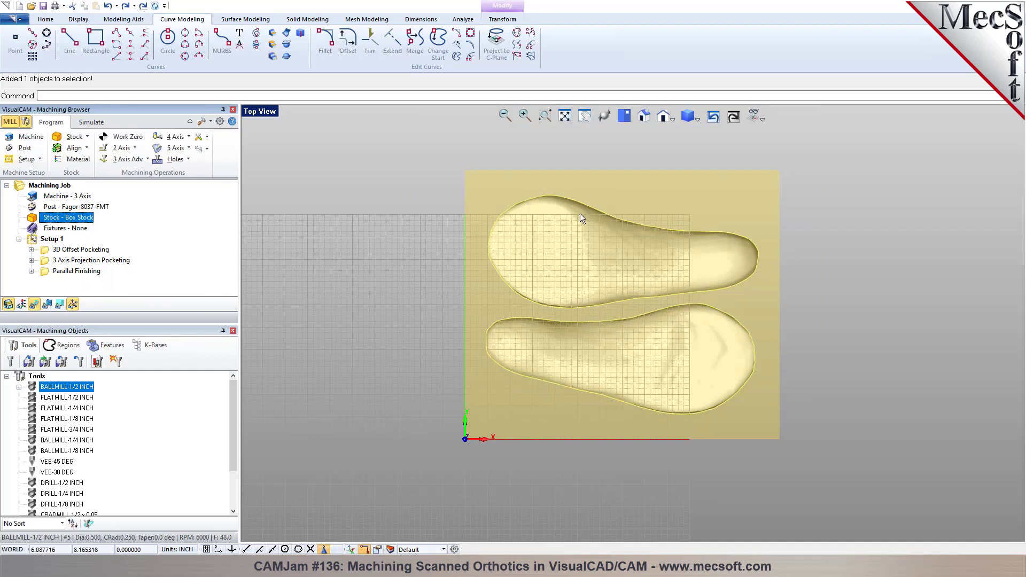
- Draw a rectangle from corner 0,0 to 14,12, then switch to an isometric view
left_click(96, 43)
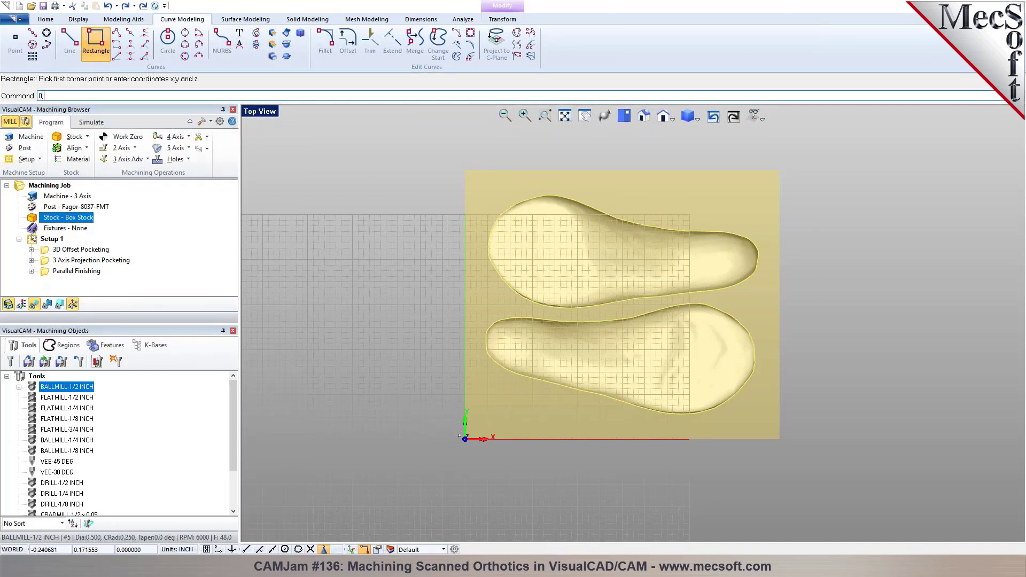
type("0,0")
key("Return")
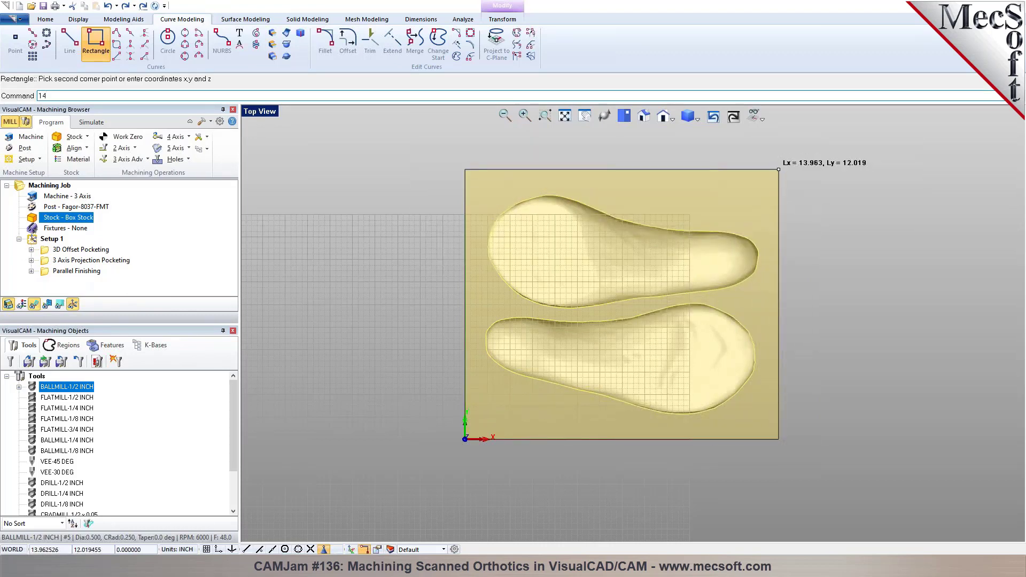
key("Return")
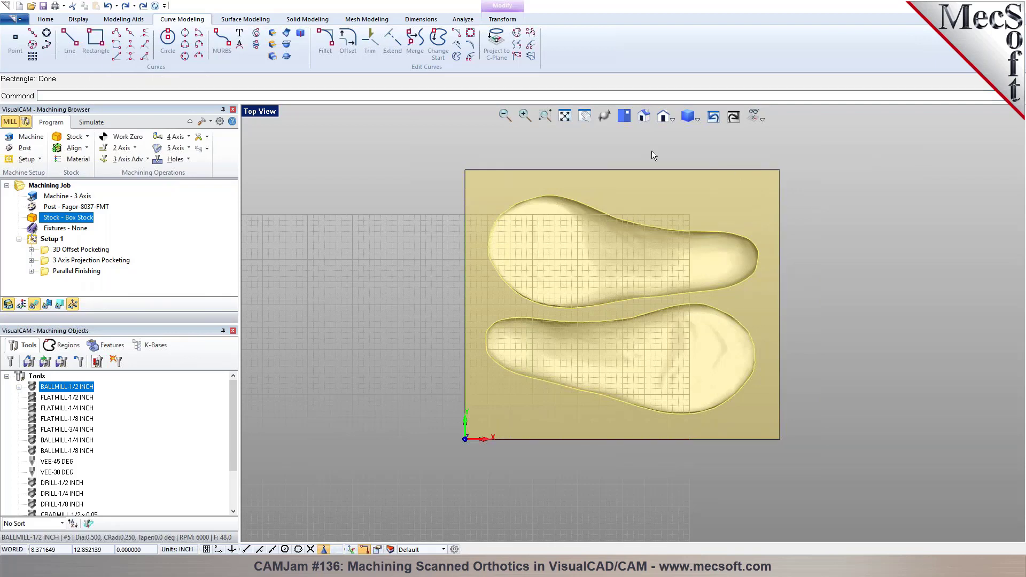
left_click(641, 118)
left_click(900, 234)
scroll(871, 292, "up", 4)
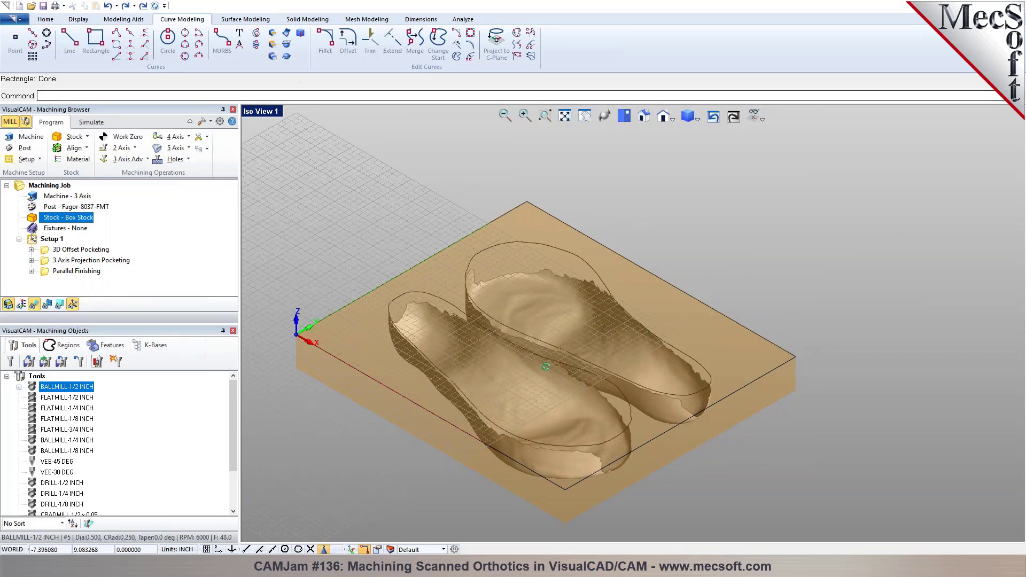
- Create a Plane from Curves using both orthotic outlines as openings
left_click(245, 19)
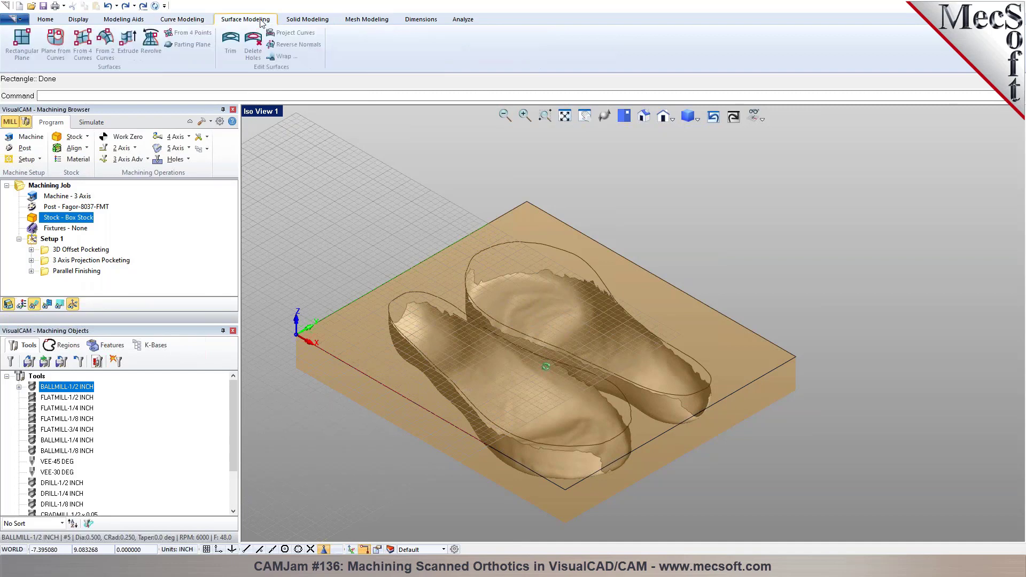
left_click(56, 51)
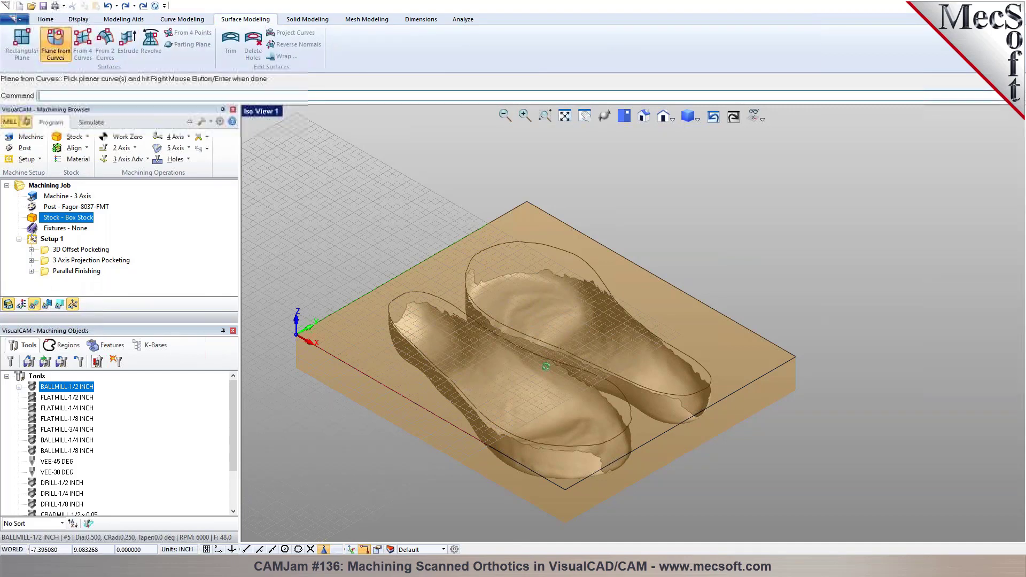
left_click(430, 290)
left_click(480, 252)
right_click(429, 226)
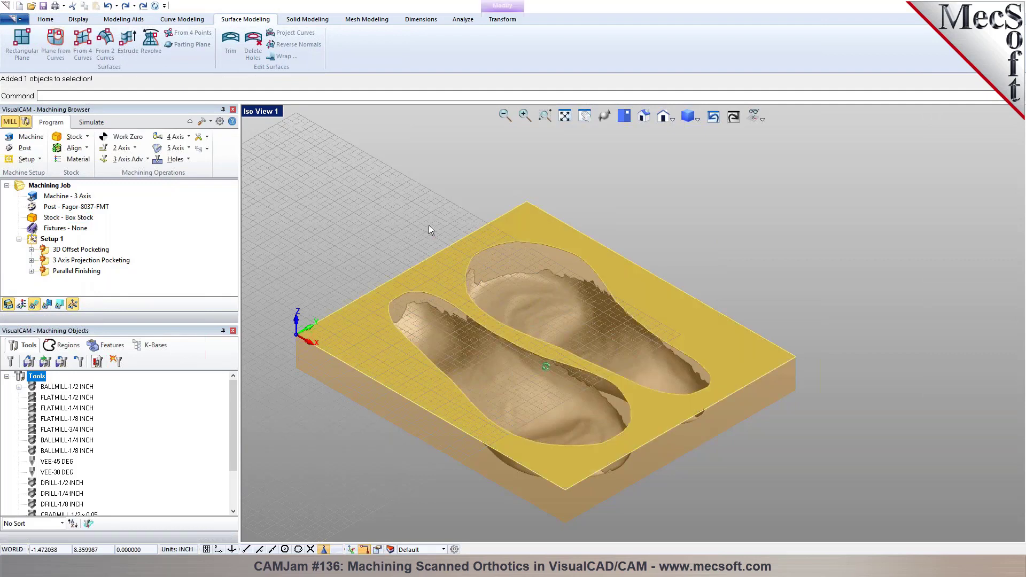
scroll(492, 335, "up", 3)
middle_click_drag(492, 335, 547, 358)
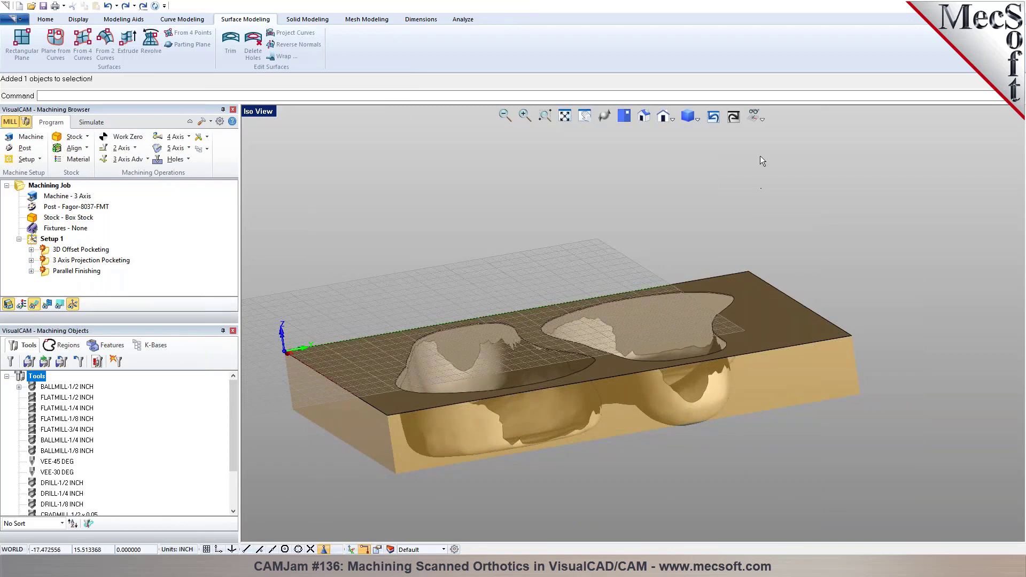
- Hide the grid and bring up the actions for the 3D Offset Pocketing operation
left_click(753, 114)
left_click(781, 132)
middle_click_drag(629, 287, 594, 327)
left_click(66, 249)
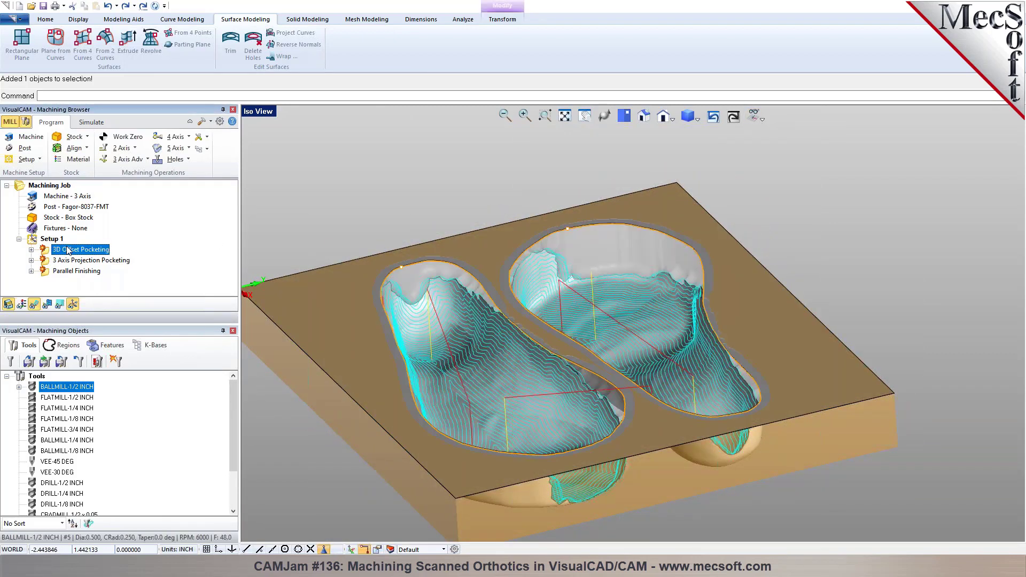
right_click(68, 251)
- Regenerate both the 3D Offset Pocketing and Parallel Finishing toolpaths
left_click(86, 268)
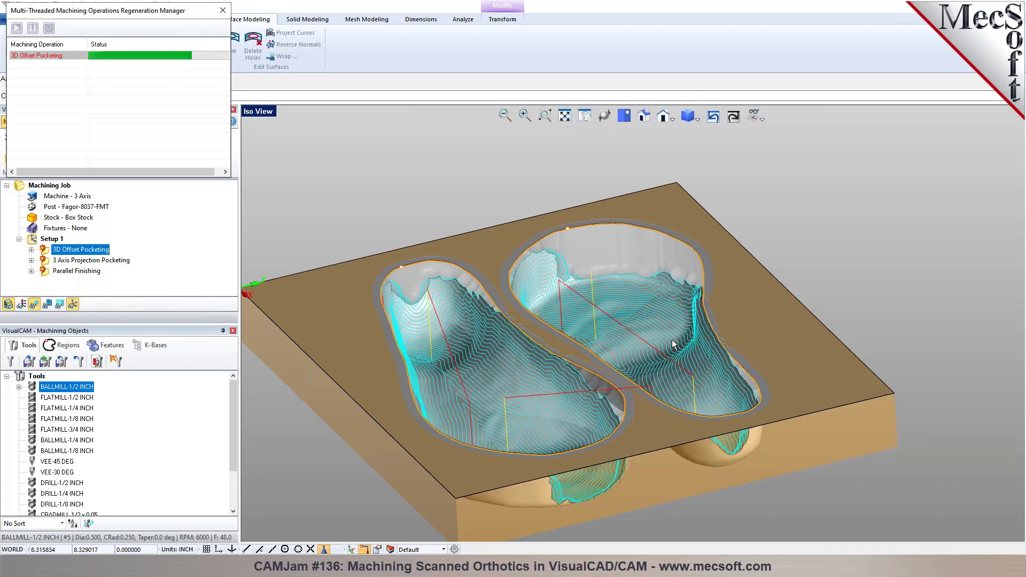
left_click(85, 271)
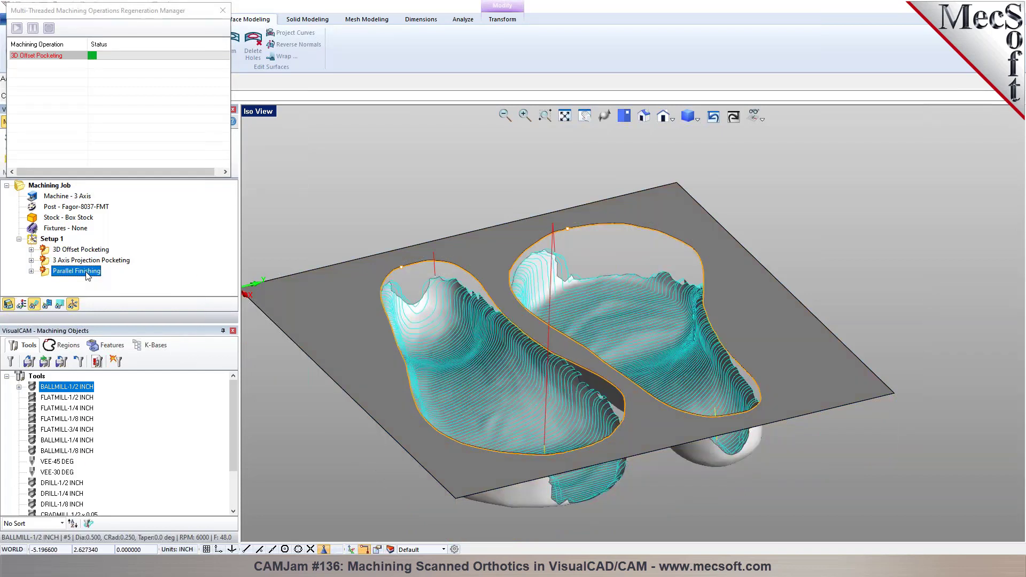
right_click(87, 275)
left_click(101, 281)
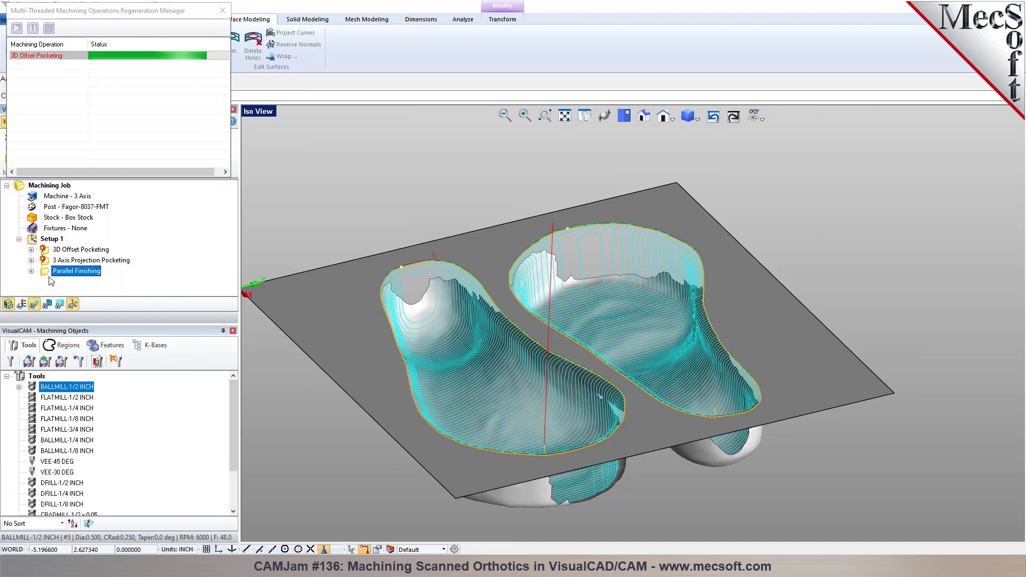
- Move Parallel Finishing to the top of Setup 1 and shift the Regeneration Manager aside
left_click_drag(54, 272, 59, 252)
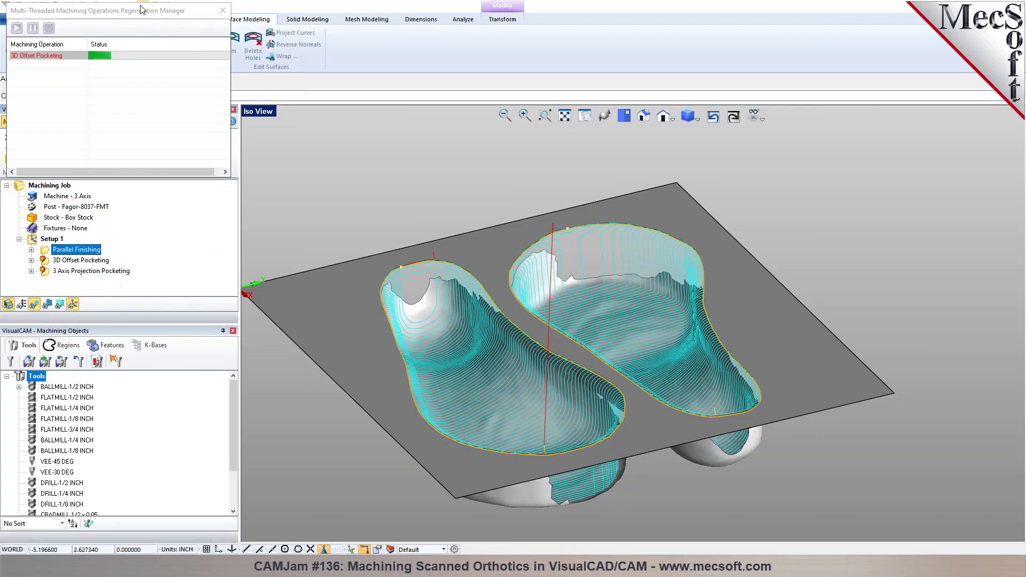
left_click_drag(142, 10, 155, 202)
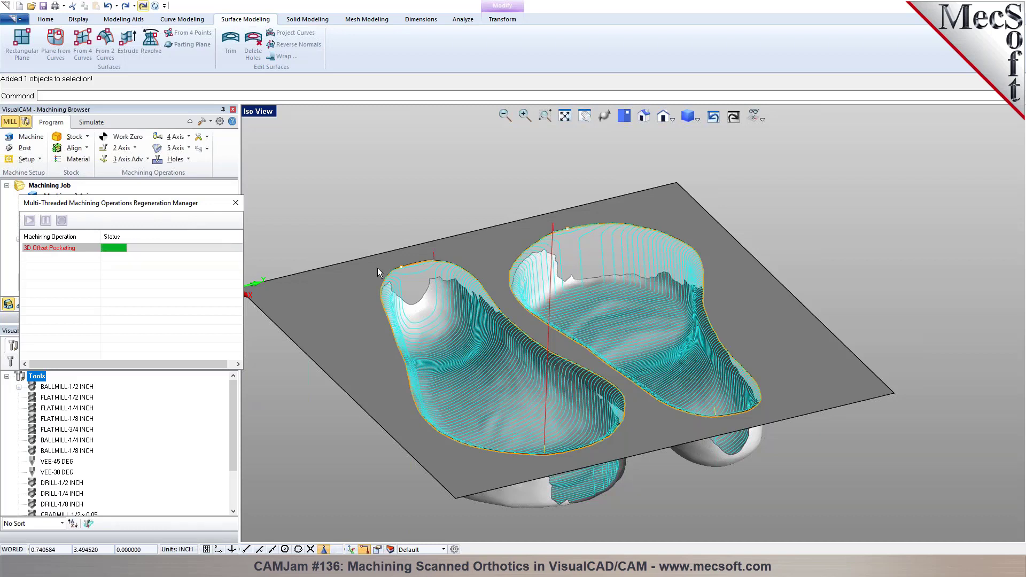
left_click_drag(195, 206, 272, 28)
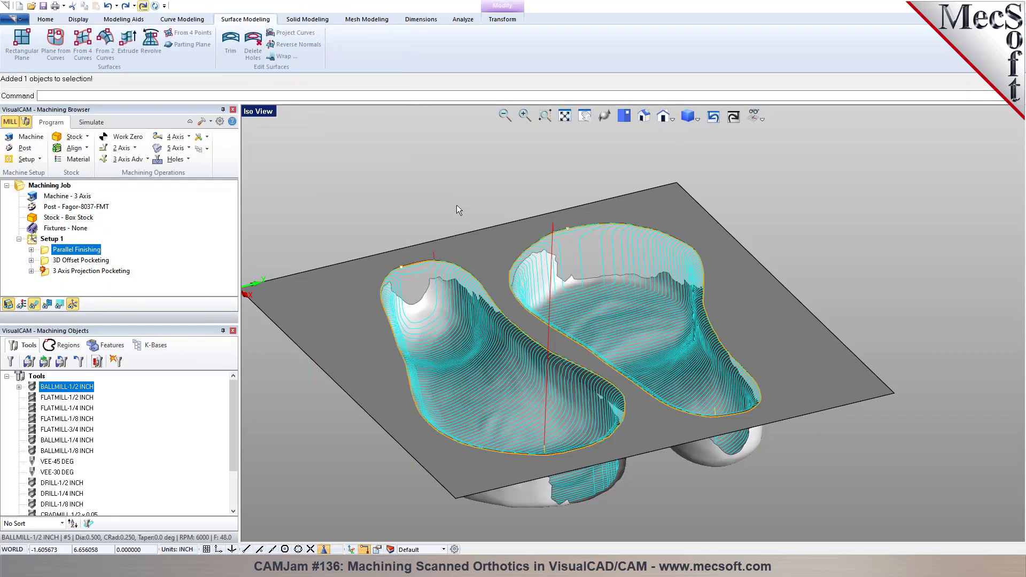
- Move 3D Offset Pocketing above Parallel Finishing and start its cutting simulation
left_click(63, 261)
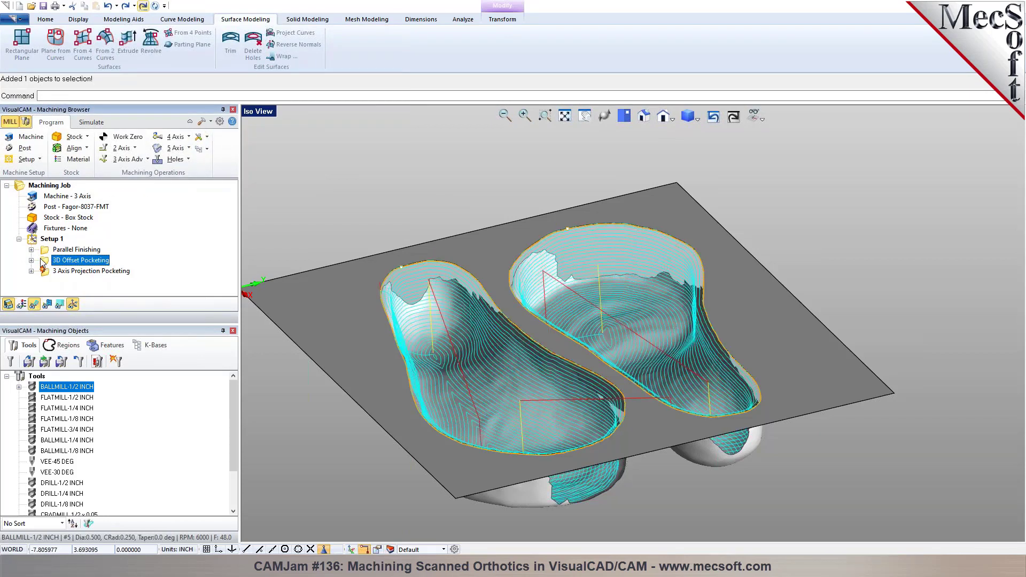
left_click_drag(45, 261, 54, 249)
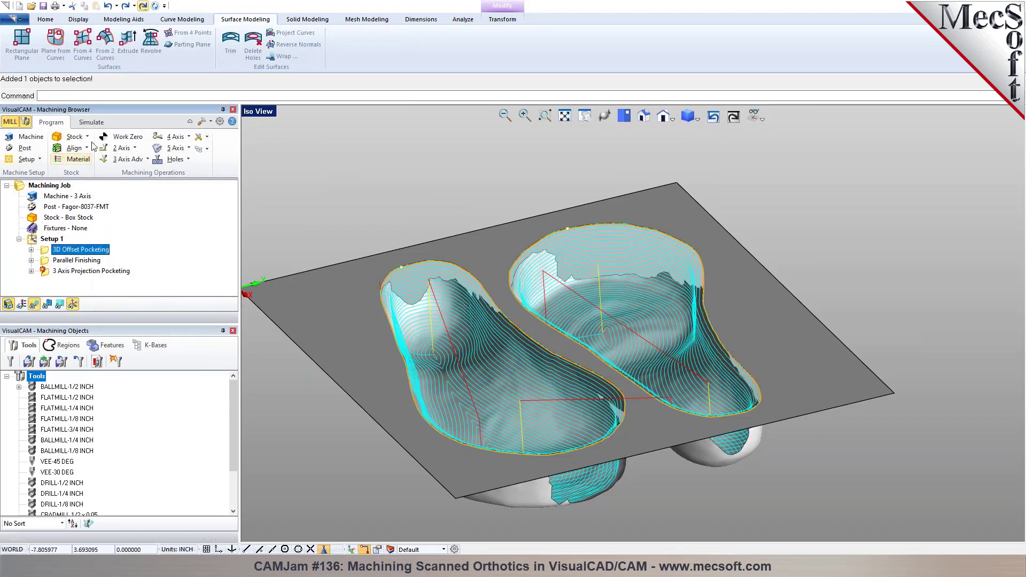
left_click(92, 123)
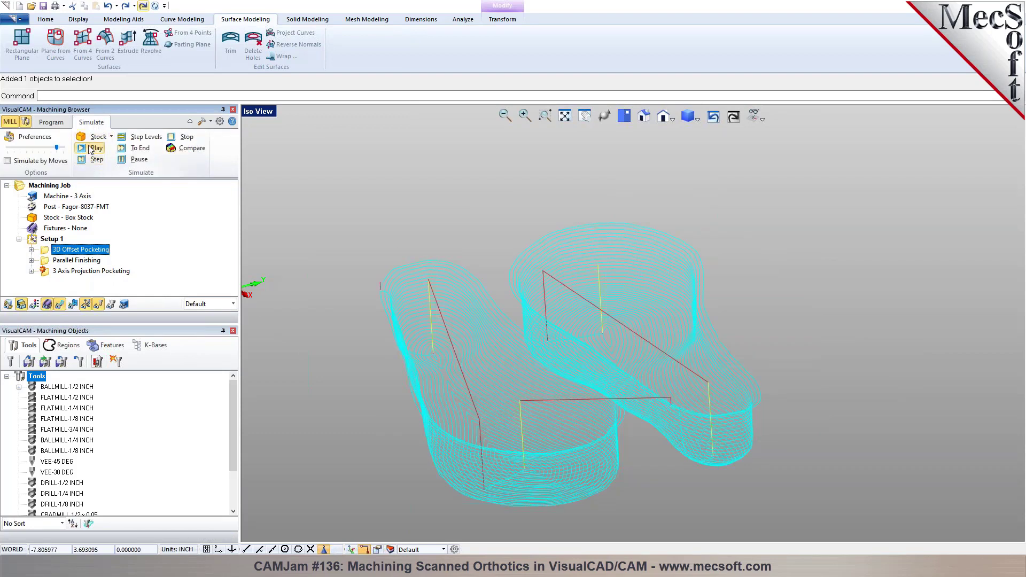
left_click(91, 150)
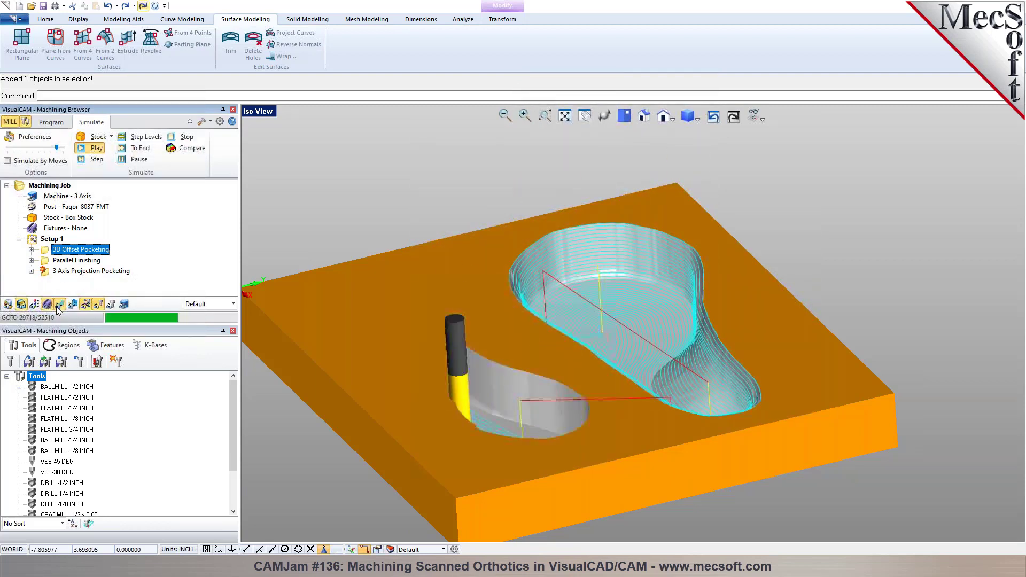
- Orbit around the stock to inspect the carved orthotic cavities from several angles
right_click_drag(412, 292, 497, 321)
scroll(513, 347, "up", 3)
scroll(512, 347, "down", 3)
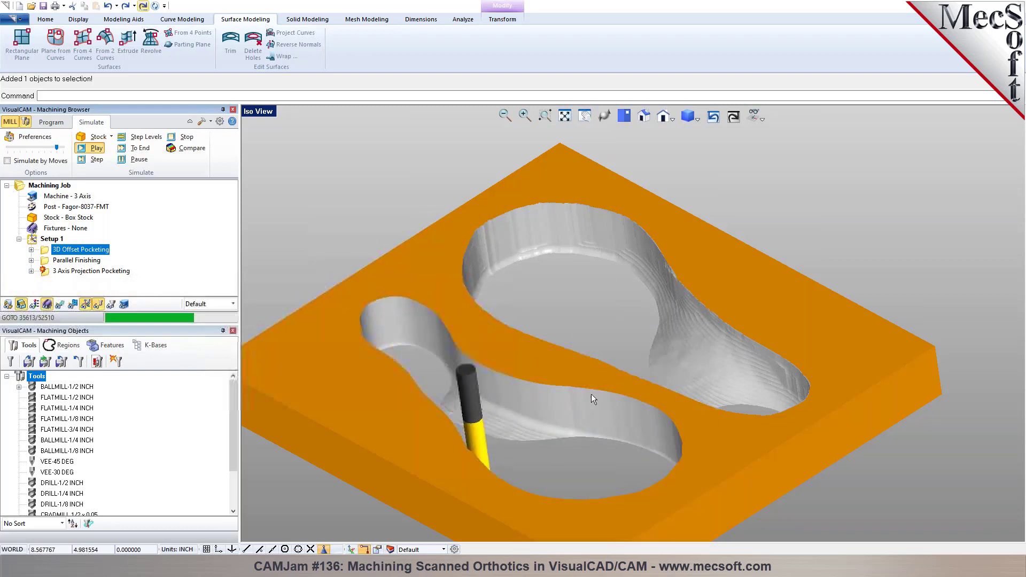
right_click_drag(592, 394, 683, 390)
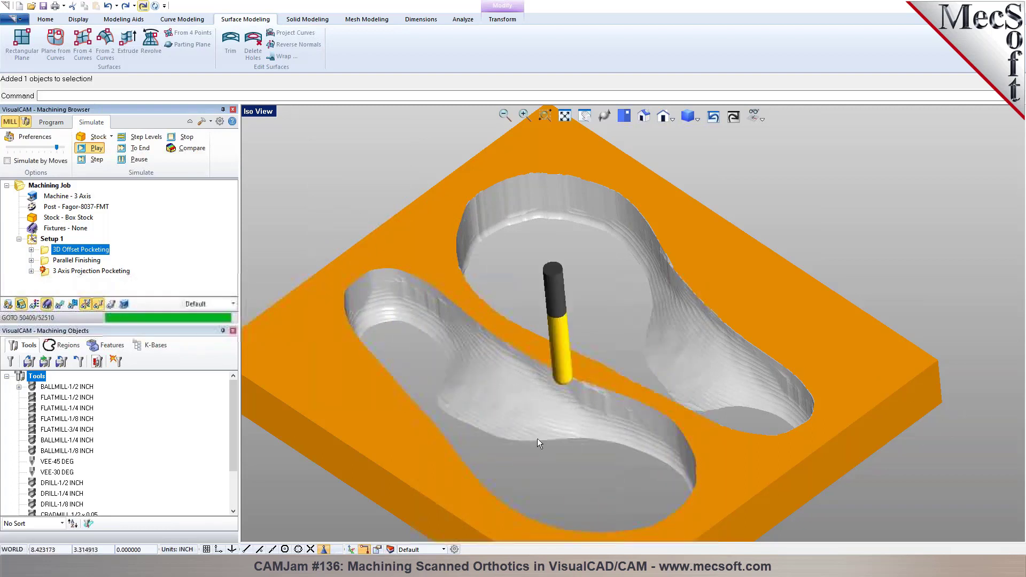
mouse_move(537, 438)
right_mouse_down()
mouse_move(545, 488)
mouse_move(581, 382)
mouse_move(540, 431)
right_mouse_up()
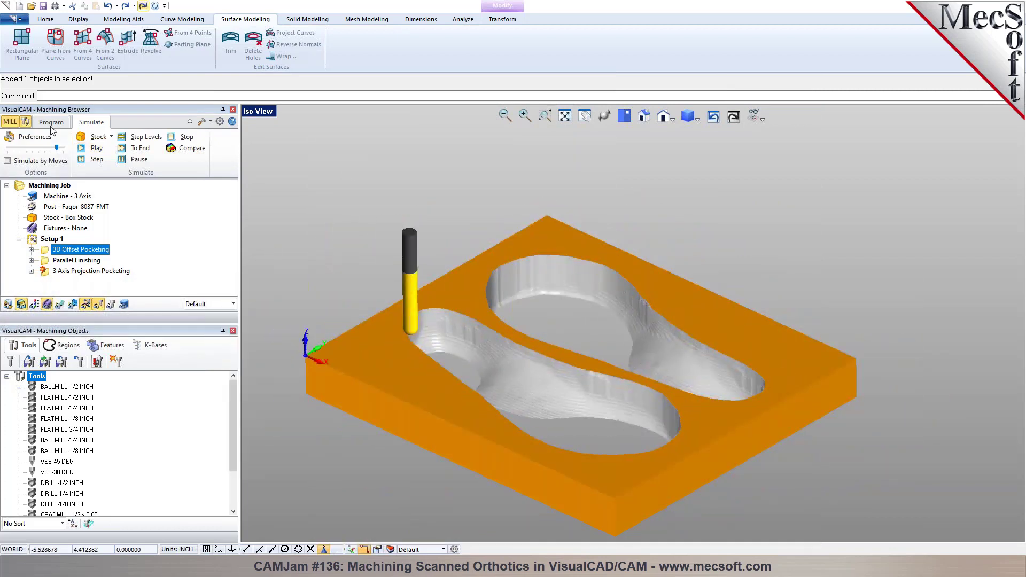
- Fit the box stock to the model bounding box (14 × 12 × 1.87883), then reselect 3D Offset Pocketing for simulation
left_click(86, 138)
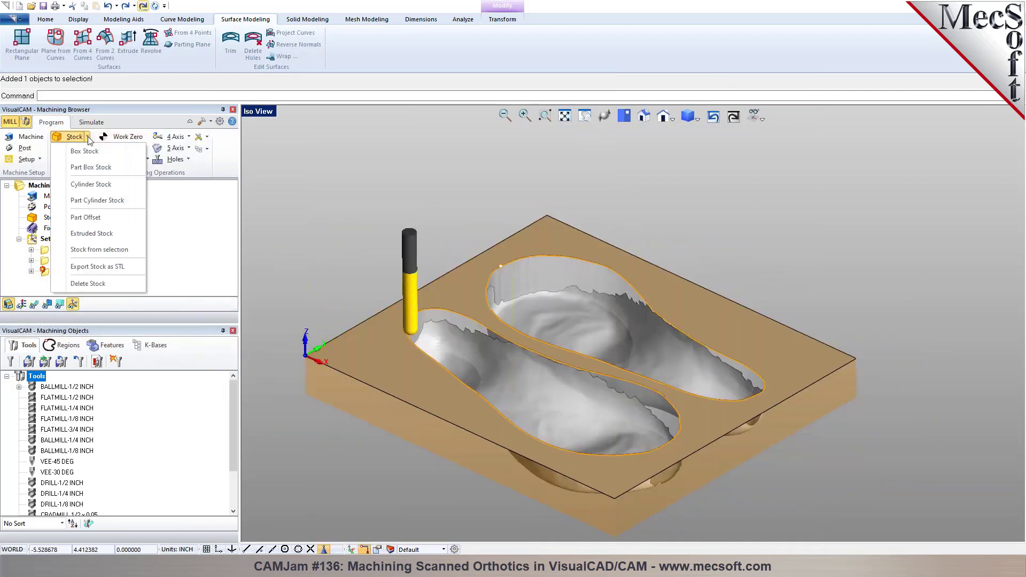
left_click(91, 151)
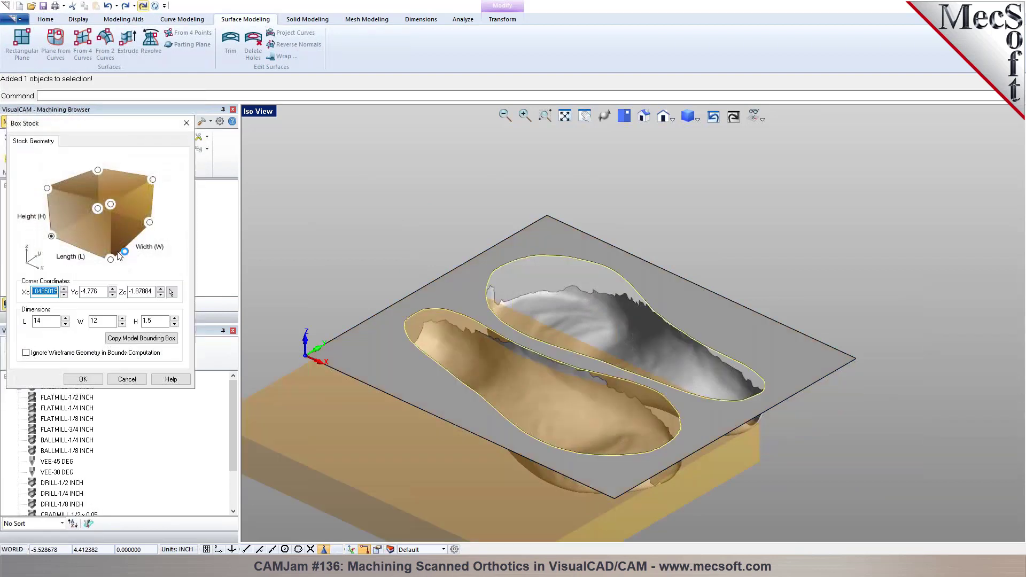
left_click(127, 341)
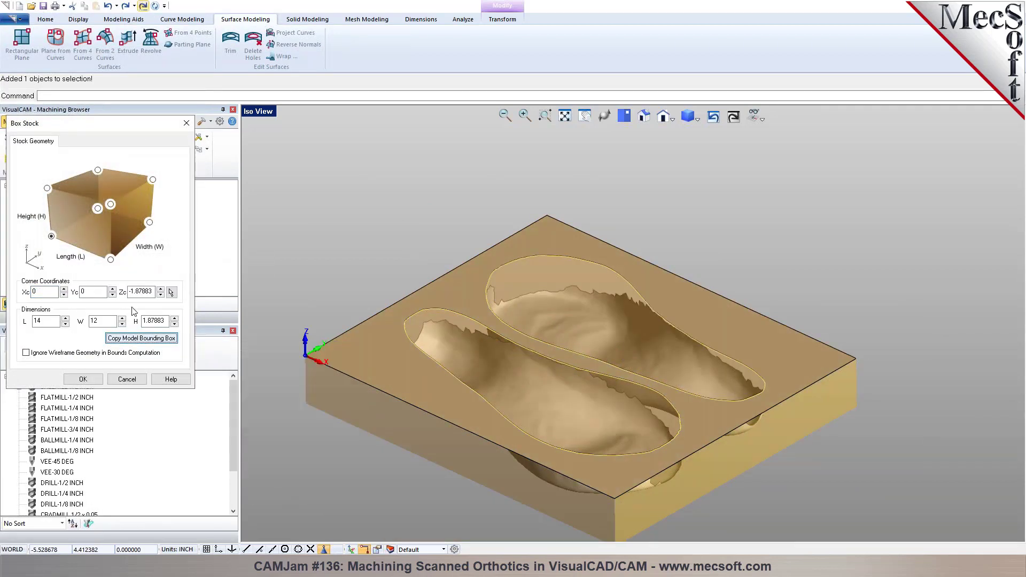
left_click(83, 379)
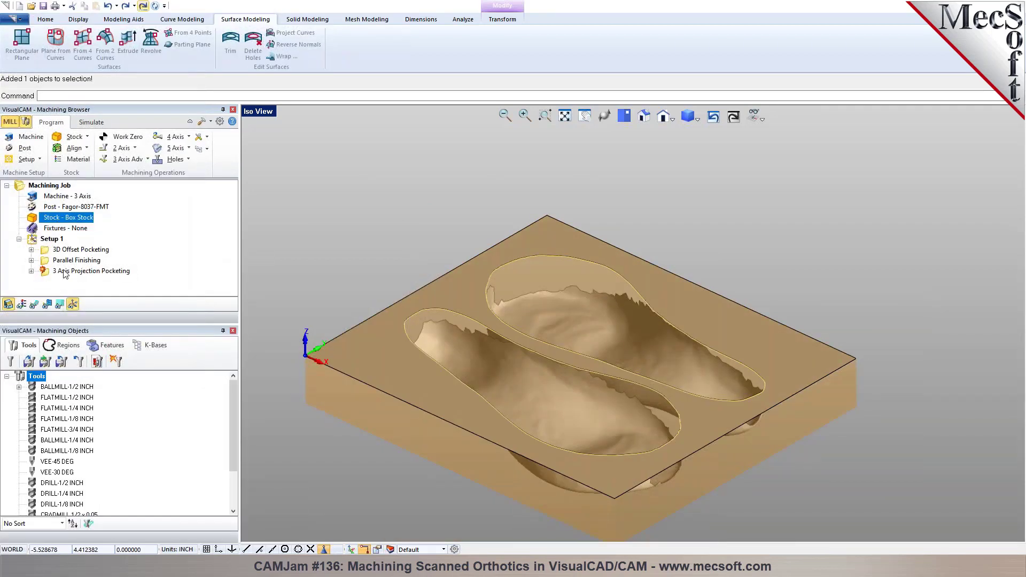
left_click(75, 250)
left_click(92, 122)
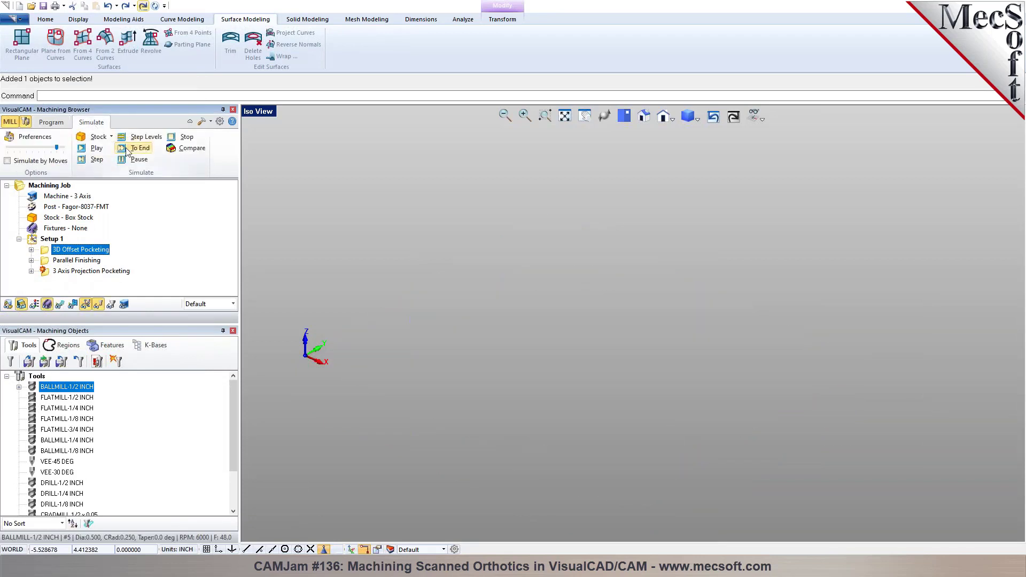